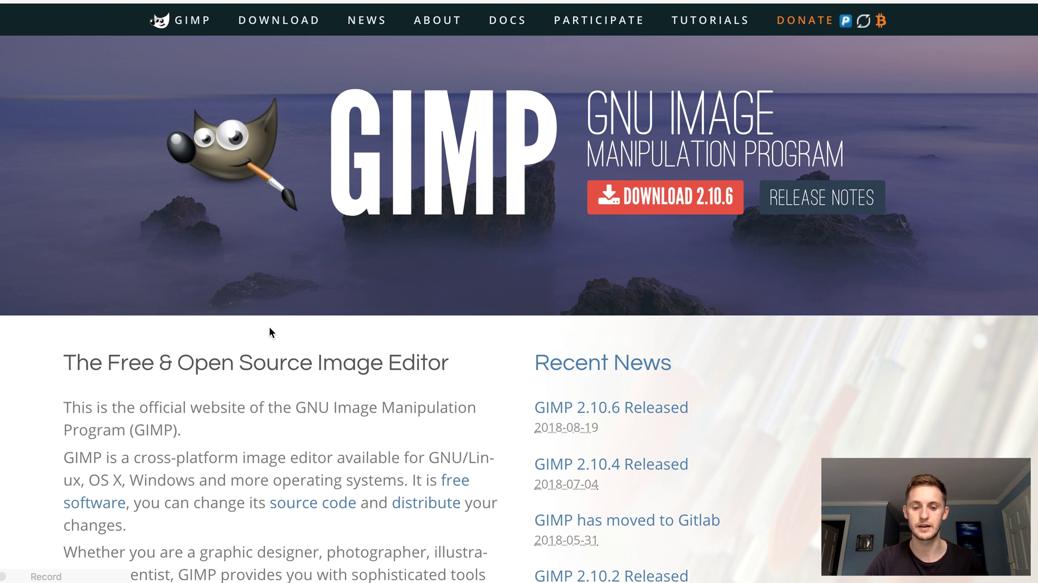
# - Browse the open Photoshop CC and Illustrator CC product pages
pyautogui.hotkey('ctrl', 'Tab')
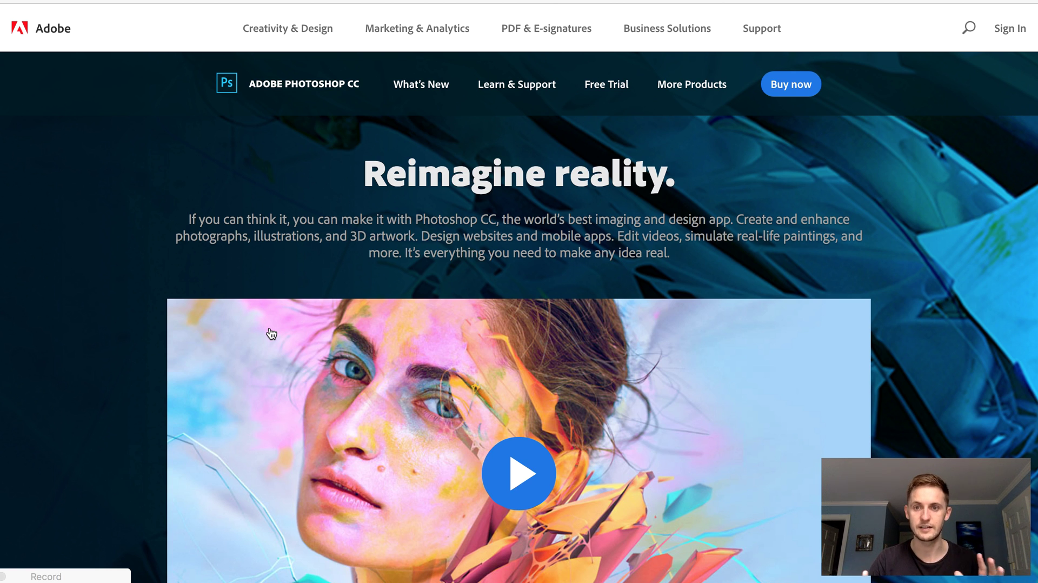
pyautogui.hotkey('ctrl', 'Tab')
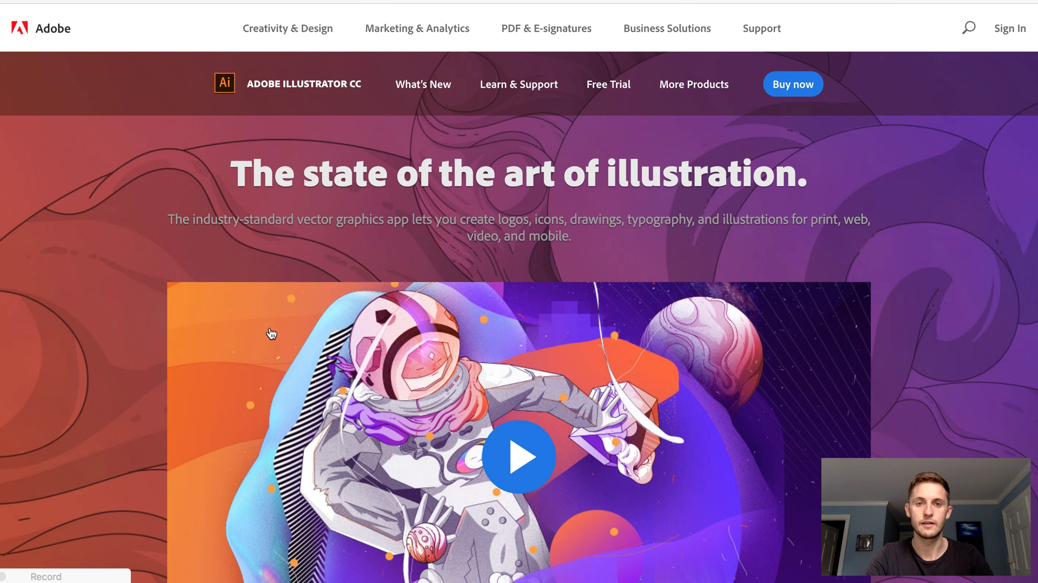
pyautogui.hotkey('ctrl', 'shift', 'Tab')
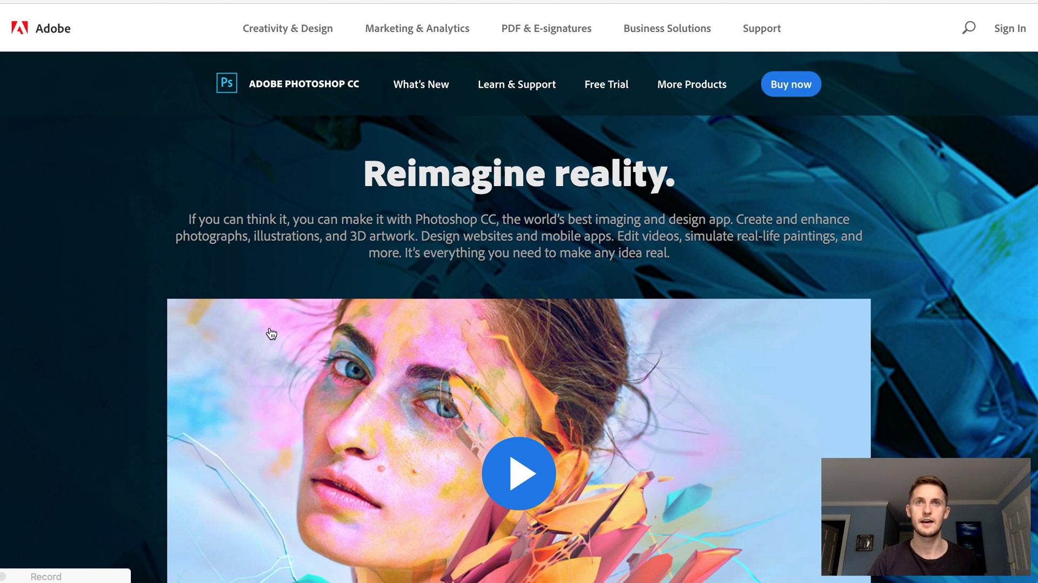
# - Switch to Photoshop and create a new blank document with the preset settings
pyautogui.write('photosh')
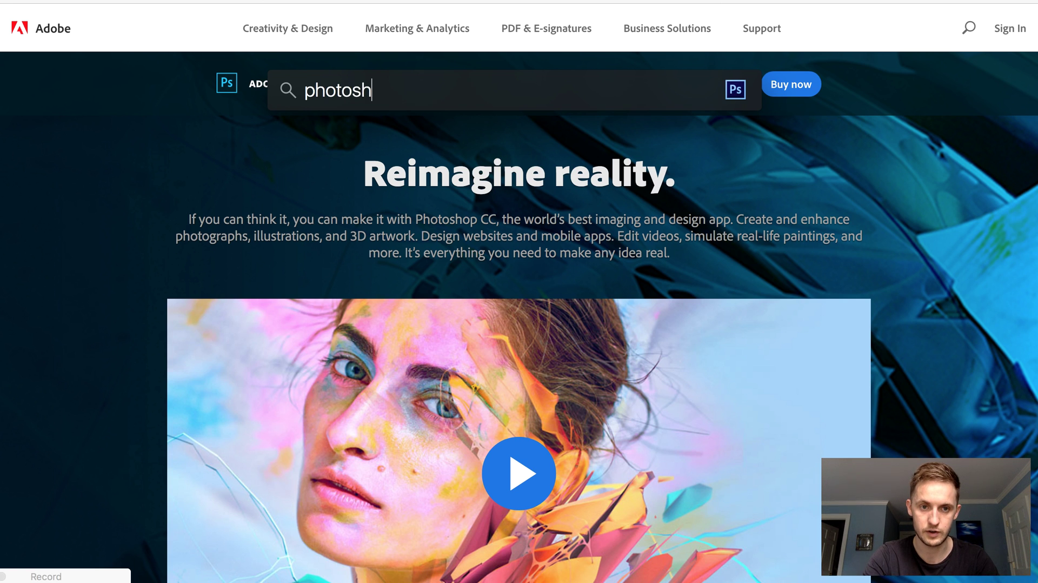
pyautogui.press('Return')
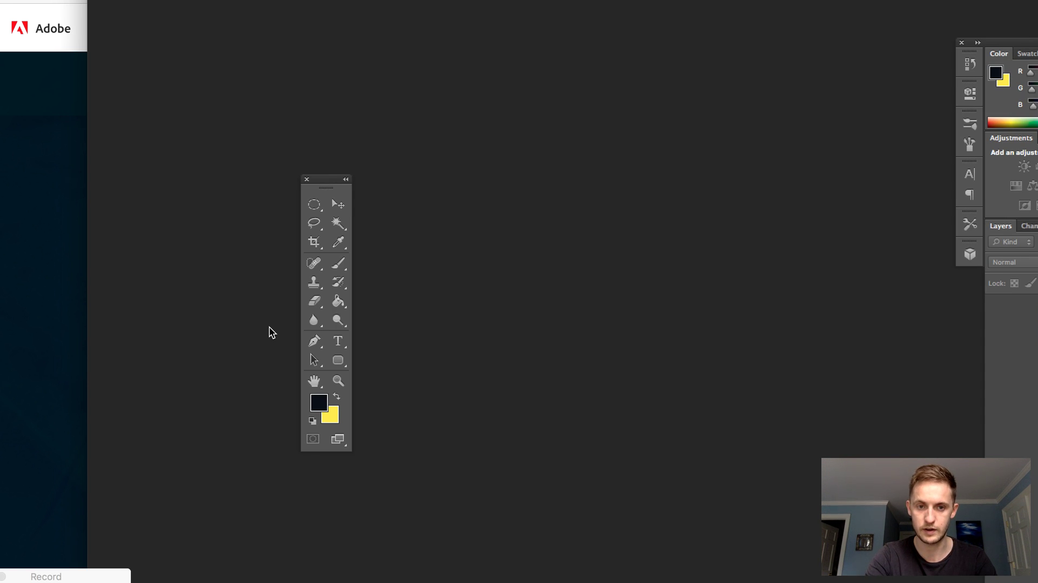
pyautogui.press('super+n')
pyautogui.press('Return')
# - Fill the whole white canvas with the near-black foreground colour using the Paint Bucket tool
pyautogui.click(339, 301)
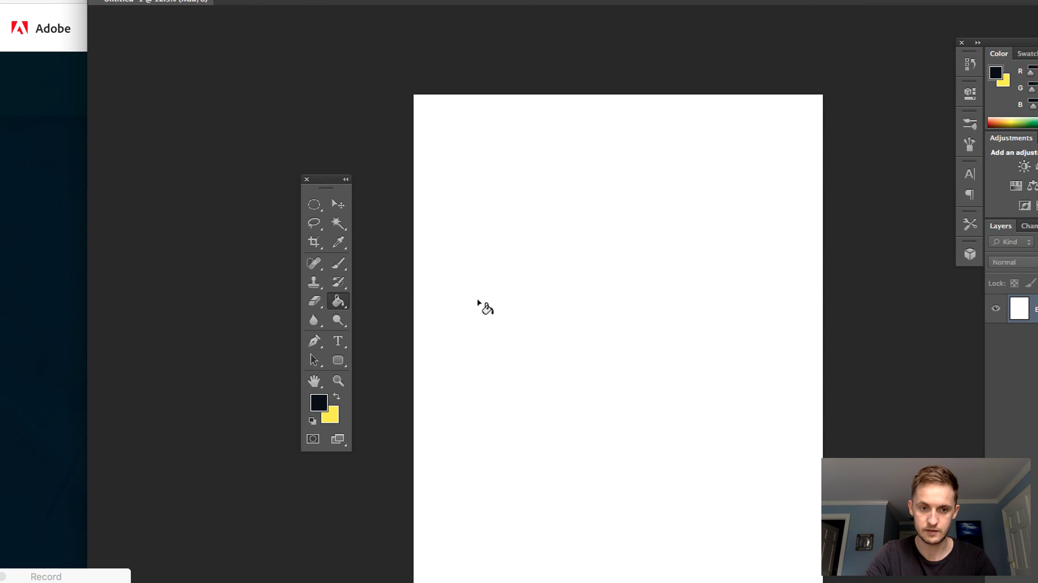
pyautogui.click(479, 263)
pyautogui.press('super+minus')
# - Add the text "I LOVE PIZZA" in the upper part of the dark canvas
pyautogui.click(338, 340)
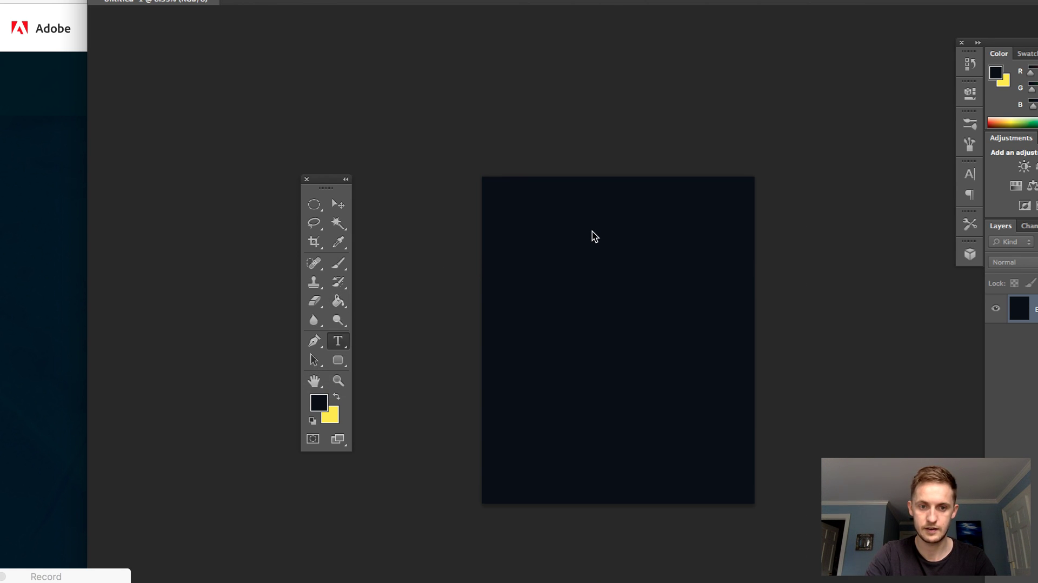
pyautogui.click(563, 238)
pyautogui.write('I LOVE PIZZA')
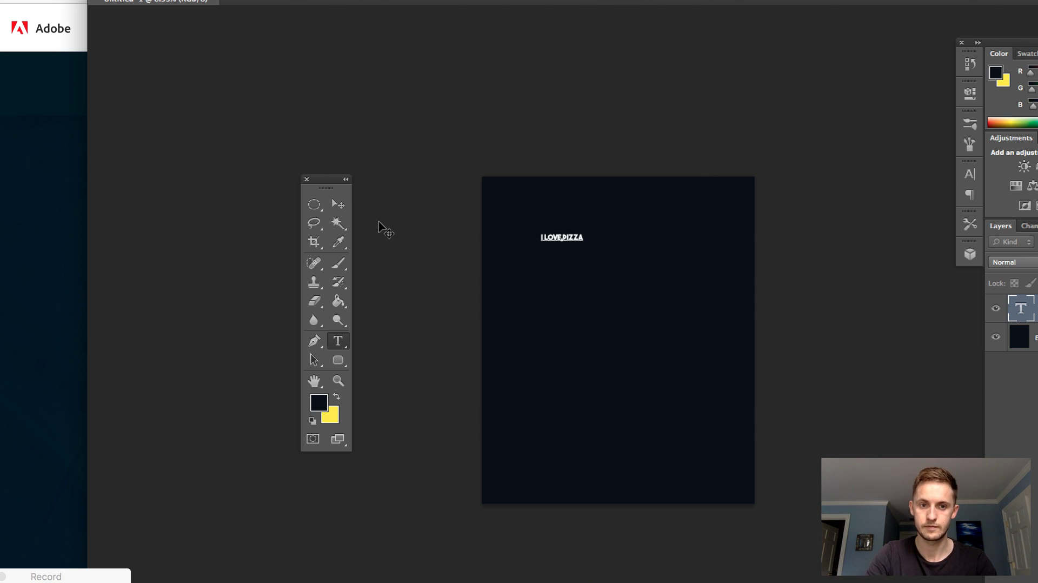
# - Enlarge the "I LOVE PIZZA" text with Free Transform and reposition it slightly up and to the left
pyautogui.press('super+t')
pyautogui.moveTo(585, 244); pyautogui.dragTo(723, 400)
pyautogui.press('Return')
pyautogui.press('v')
pyautogui.moveTo(716, 257); pyautogui.dragTo(694, 234)
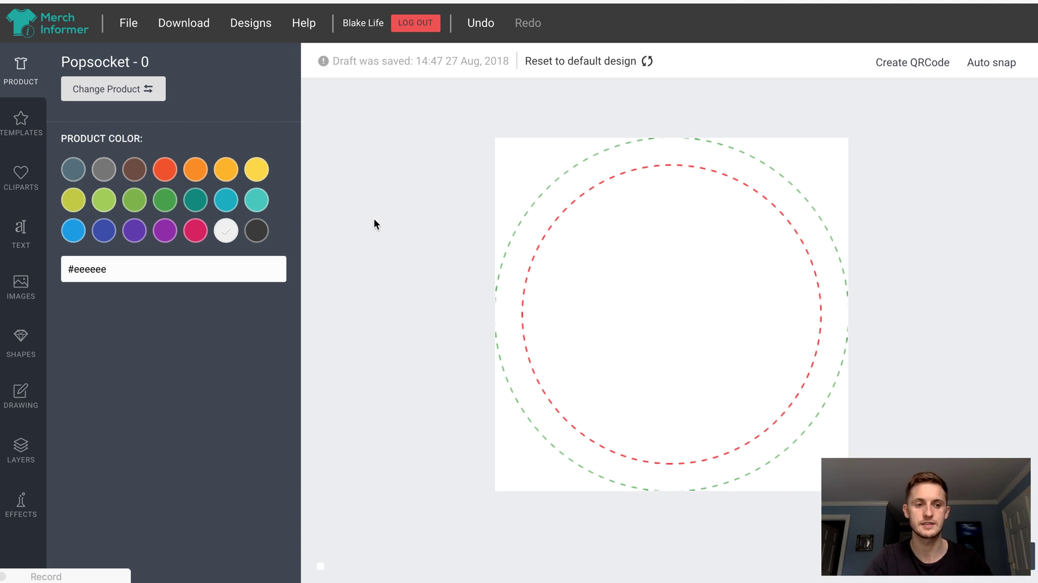
# - Search the Merch Informer image resources for "pattern" in Openclipart
pyautogui.click(23, 287)
pyautogui.click(216, 72)
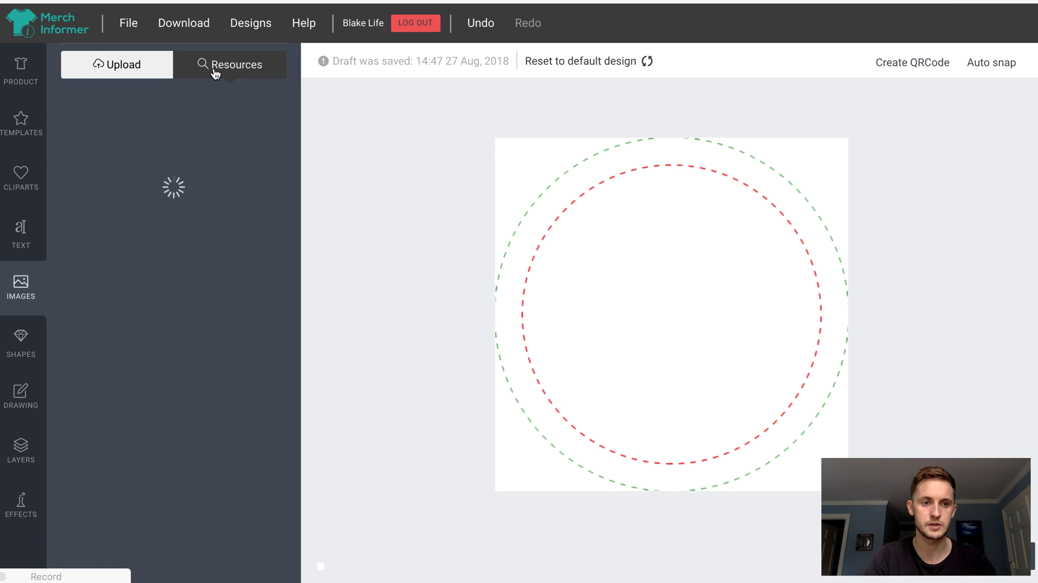
pyautogui.doubleClick(166, 106)
pyautogui.write('pattern')
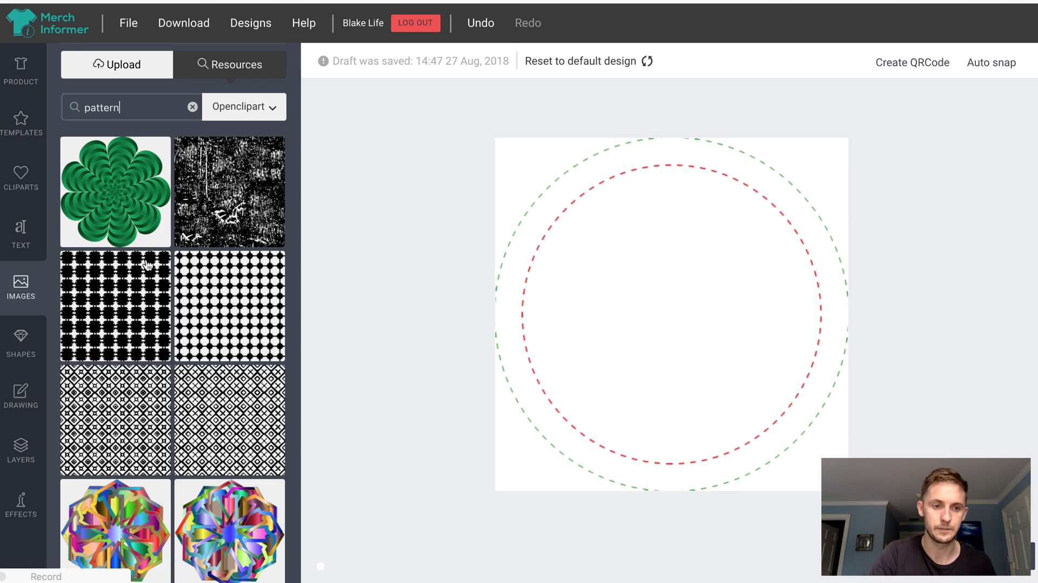
# - Try the pink hexagon background pattern on the PopSocket canvas and delete it
pyautogui.scroll(-12, 160, 265)
pyautogui.scroll(-10, 160, 265)
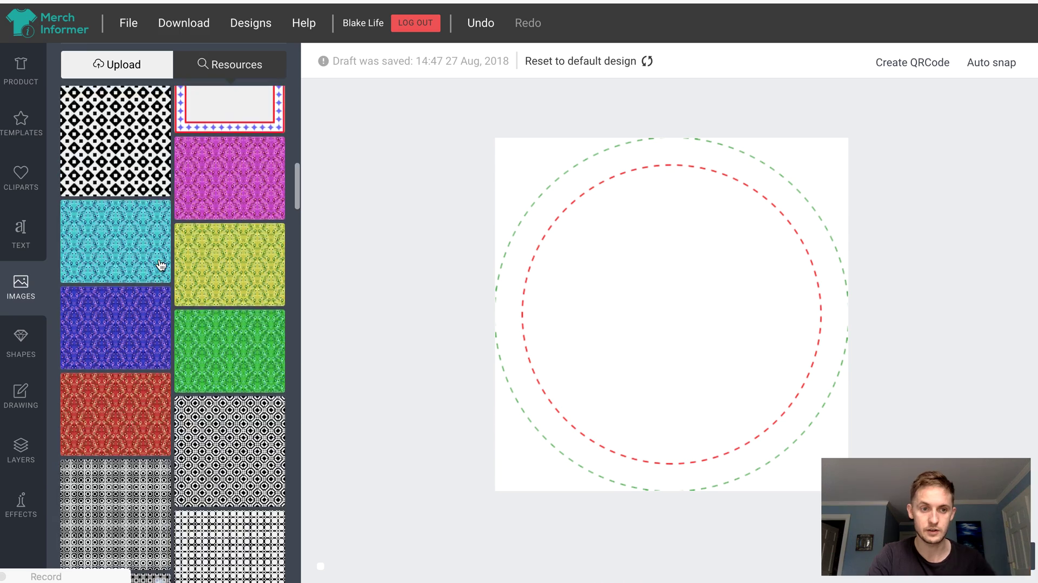
pyautogui.scroll(-12, 161, 265)
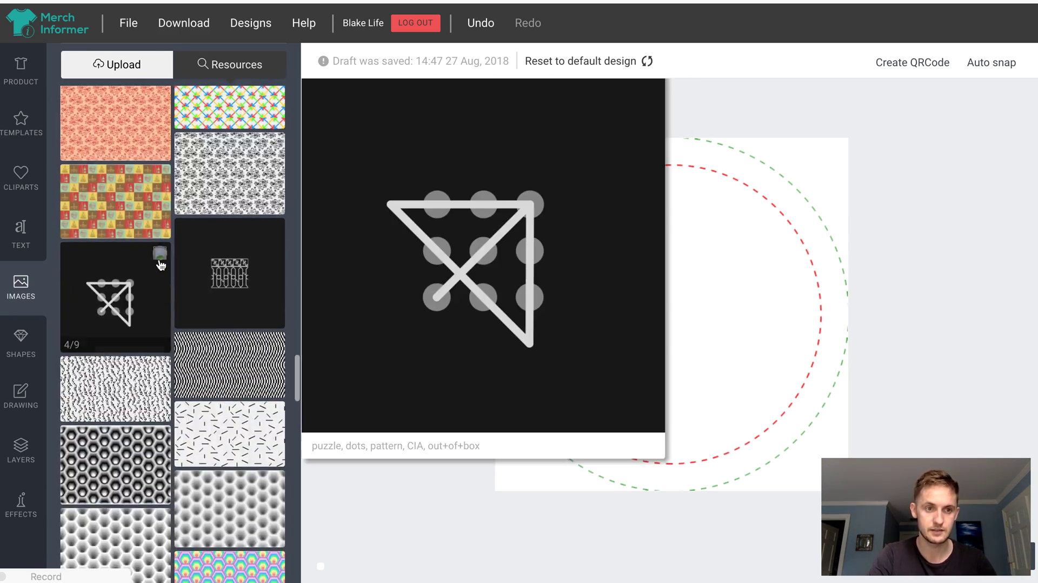
pyautogui.scroll(-12, 161, 265)
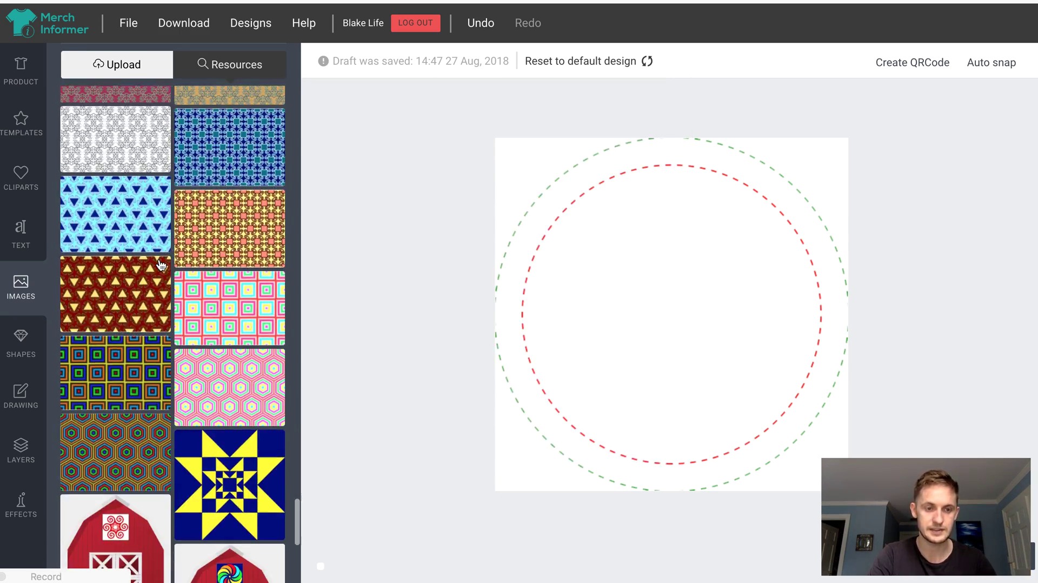
pyautogui.scroll(-1, 161, 265)
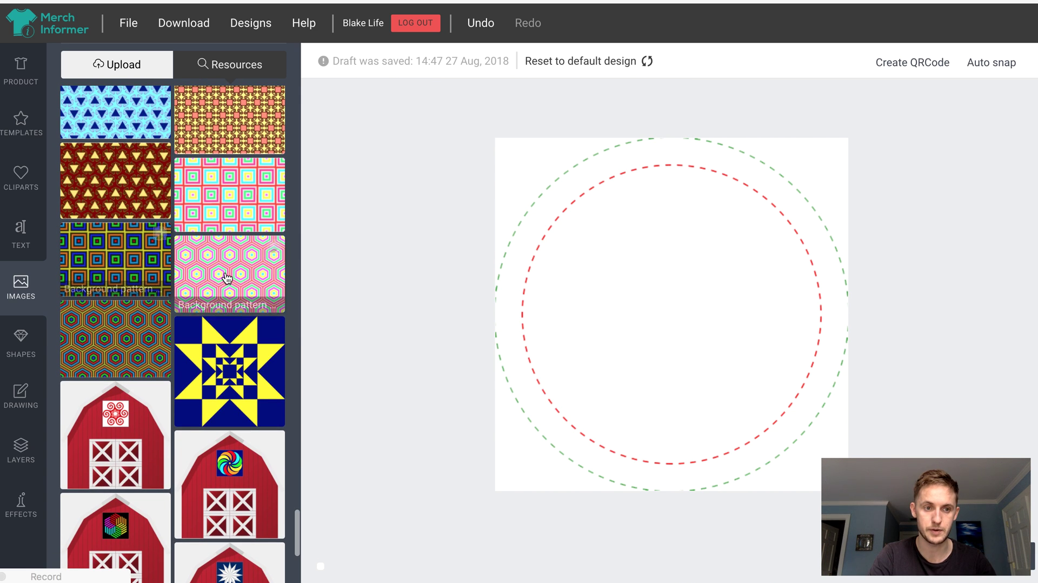
pyautogui.click(230, 265)
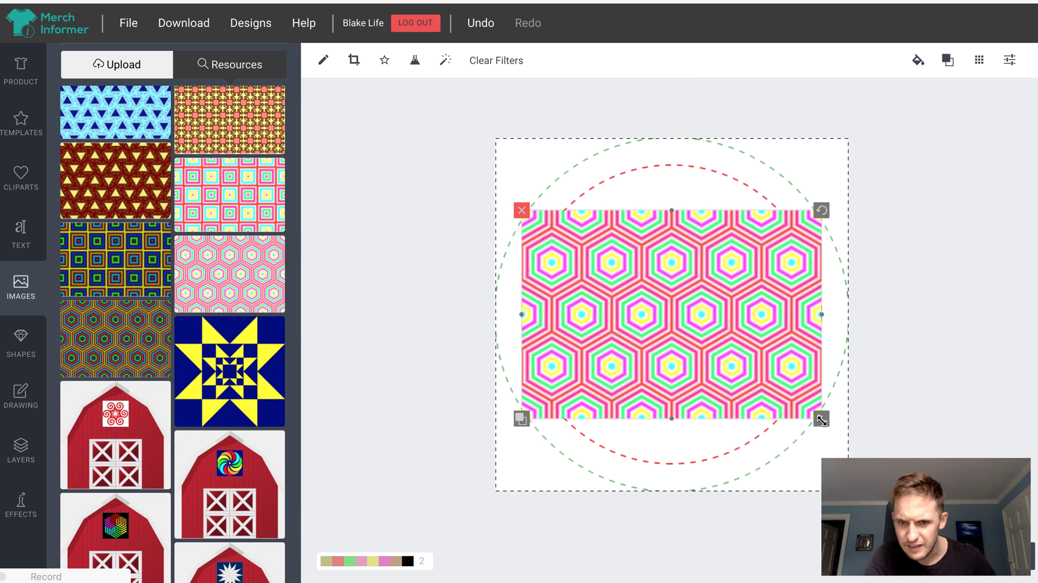
pyautogui.click(521, 210)
# - Add the pattern of scattered black dashes on white and enlarge it to cover the entire PopSocket canvas
pyautogui.scroll(-5, 202, 188)
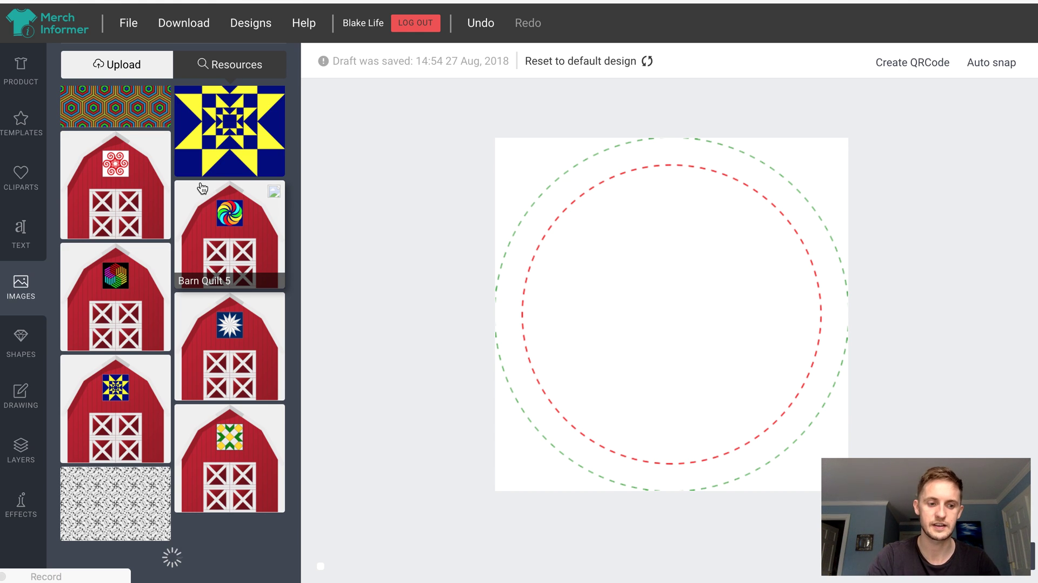
pyautogui.scroll(10, 202, 187)
pyautogui.scroll(15, 203, 188)
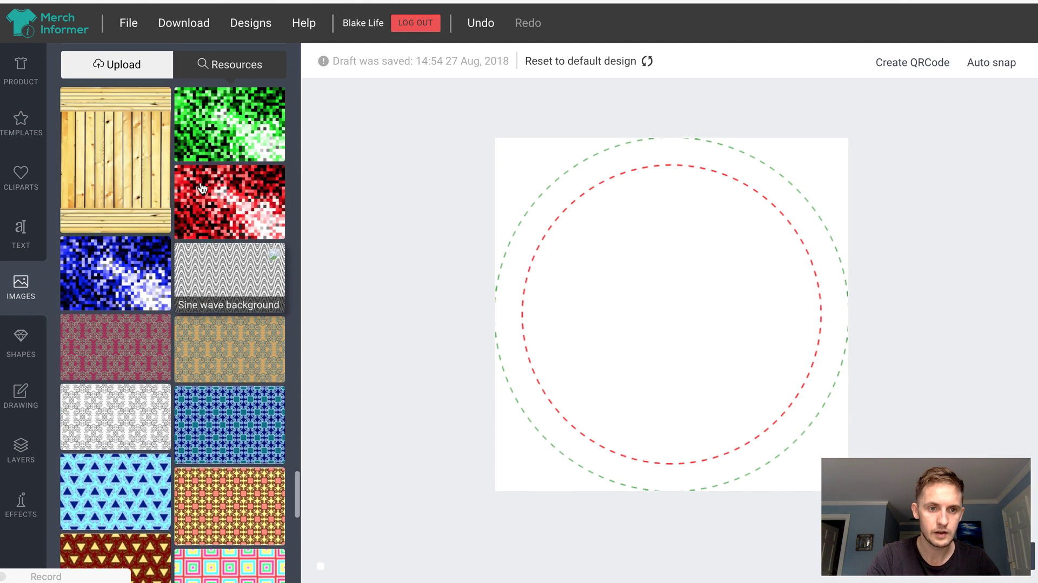
pyautogui.scroll(12, 202, 187)
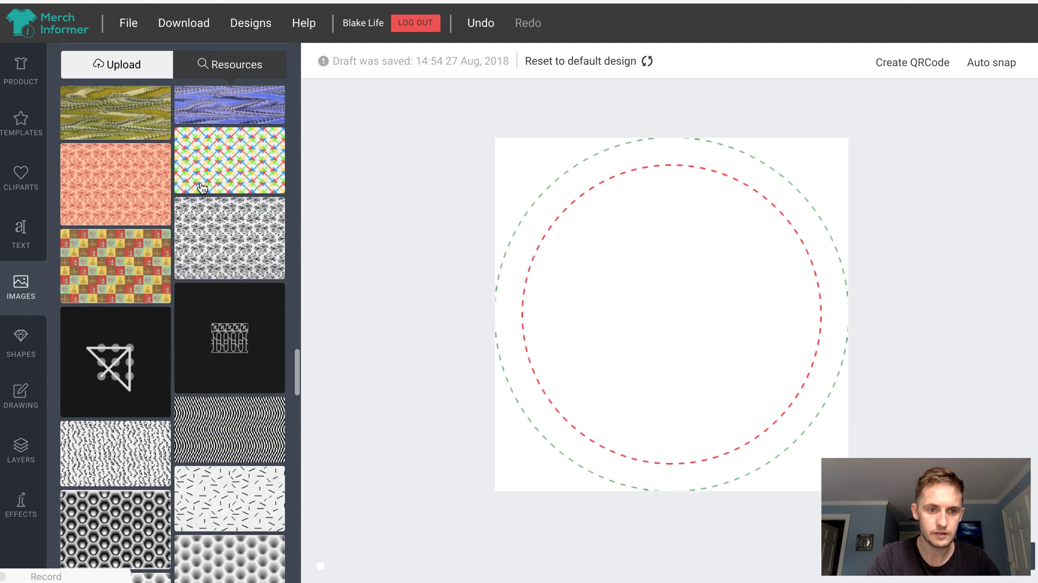
pyautogui.scroll(-15, 202, 188)
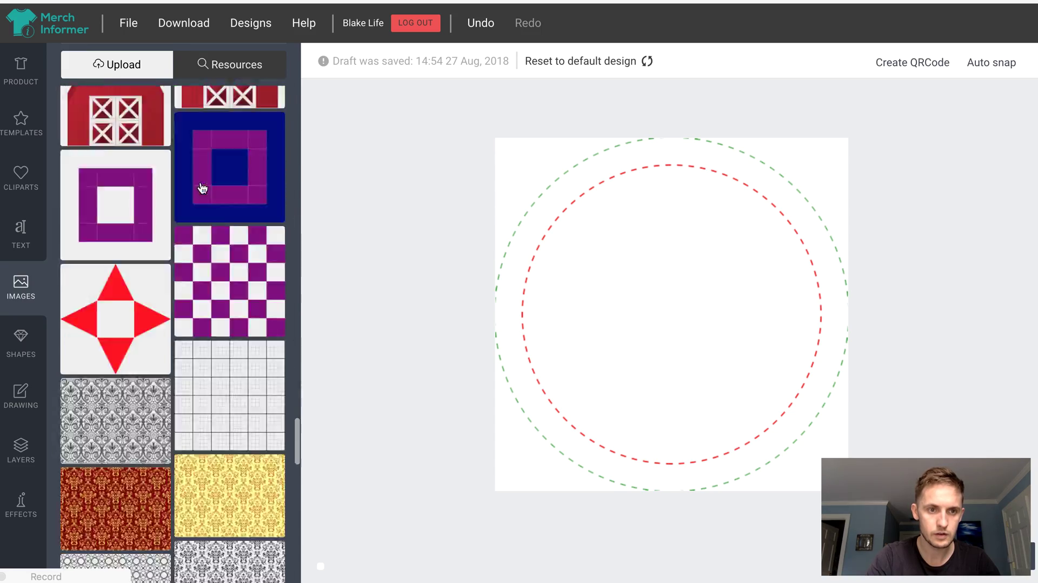
pyautogui.scroll(8, 202, 187)
pyautogui.click(209, 223)
pyautogui.moveTo(821, 402); pyautogui.dragTo(945, 563)
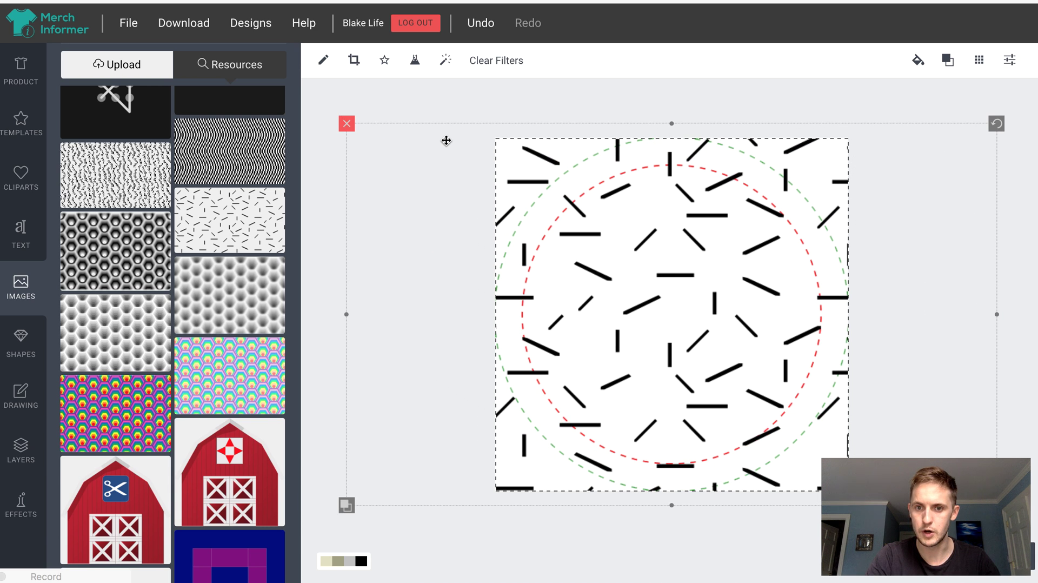
# - Download the PopSocket design and open the Merch by Amazon product creation page in a new browser tab
pyautogui.click(197, 22)
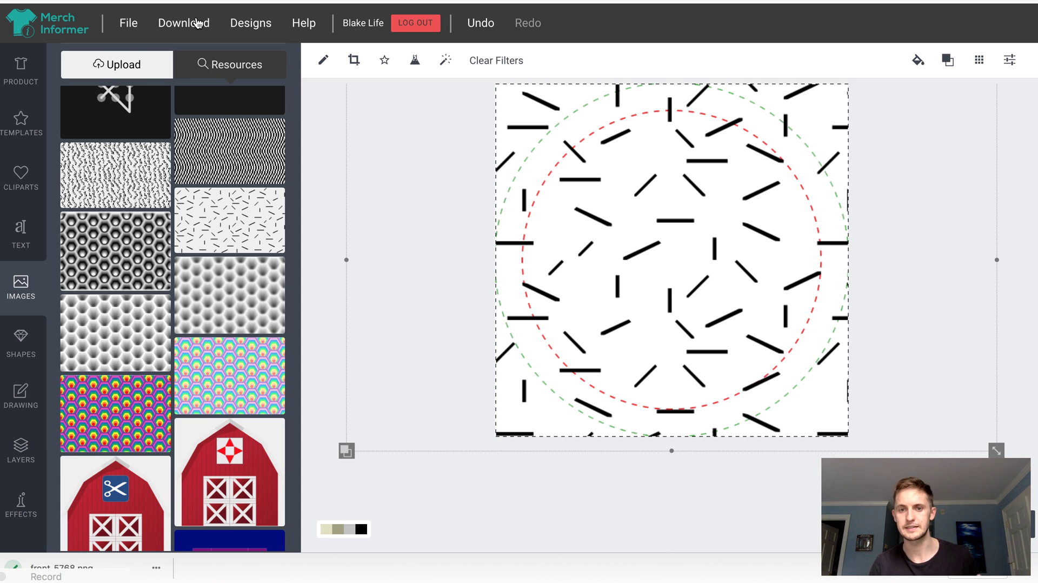
pyautogui.press('super+t')
pyautogui.write('uplo')
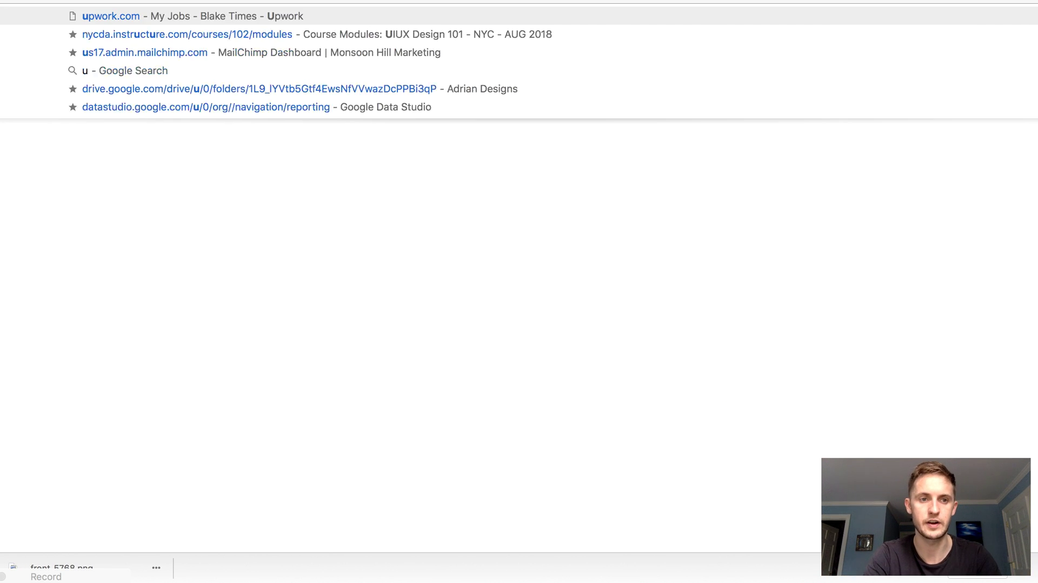
pyautogui.press('Down')
pyautogui.press('Down')
pyautogui.press('Return')
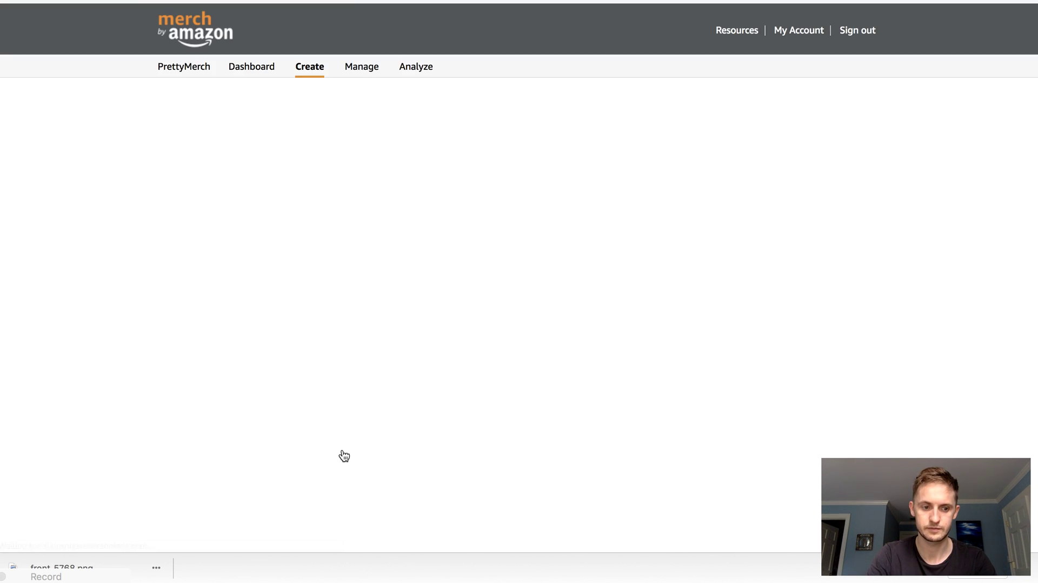
# - Choose PopSockets as the product type and upload front_5768.png as its artwork
pyautogui.click(645, 278)
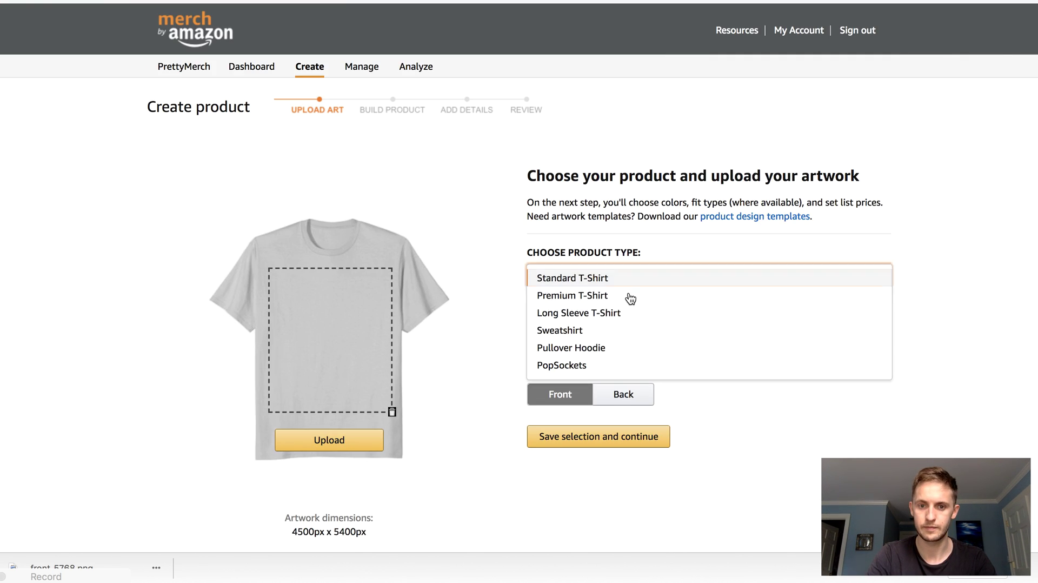
pyautogui.click(596, 363)
pyautogui.click(329, 476)
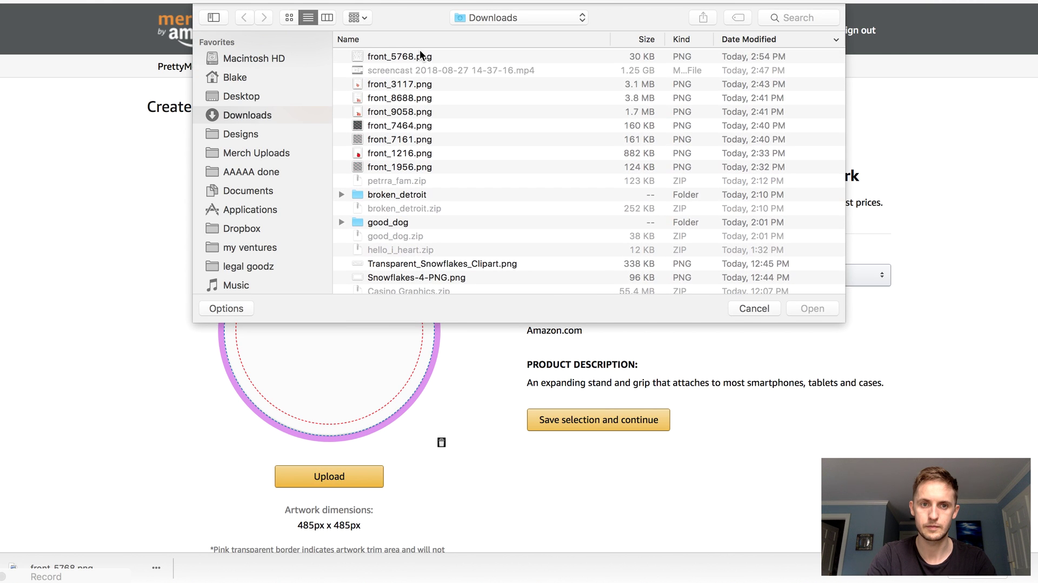
pyautogui.doubleClick(420, 54)
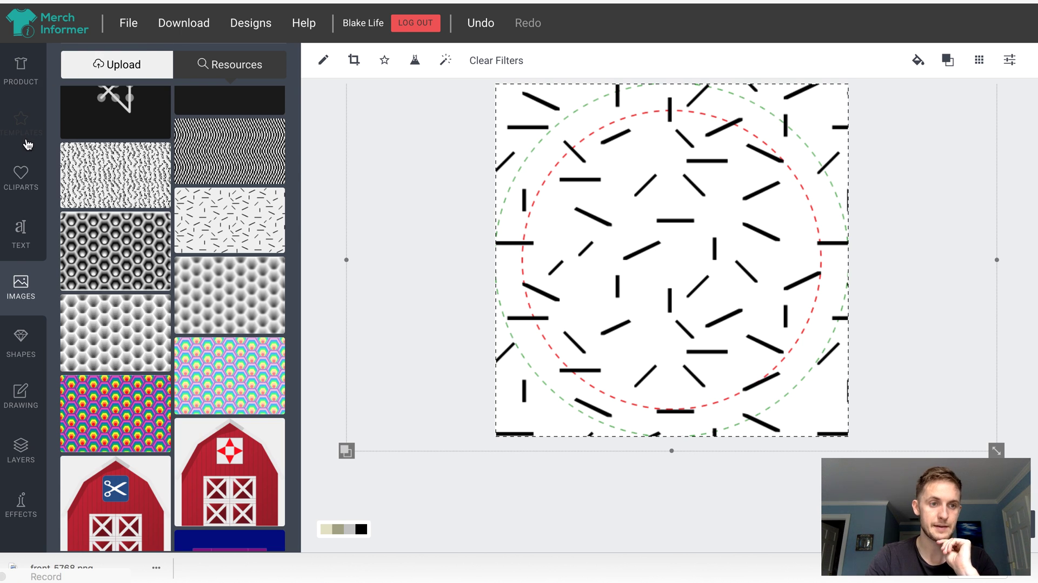
# - Return to the Merch Informer designer and change the product from PopSocket to T-Shirt
pyautogui.click(21, 69)
pyautogui.click(107, 89)
pyautogui.click(414, 169)
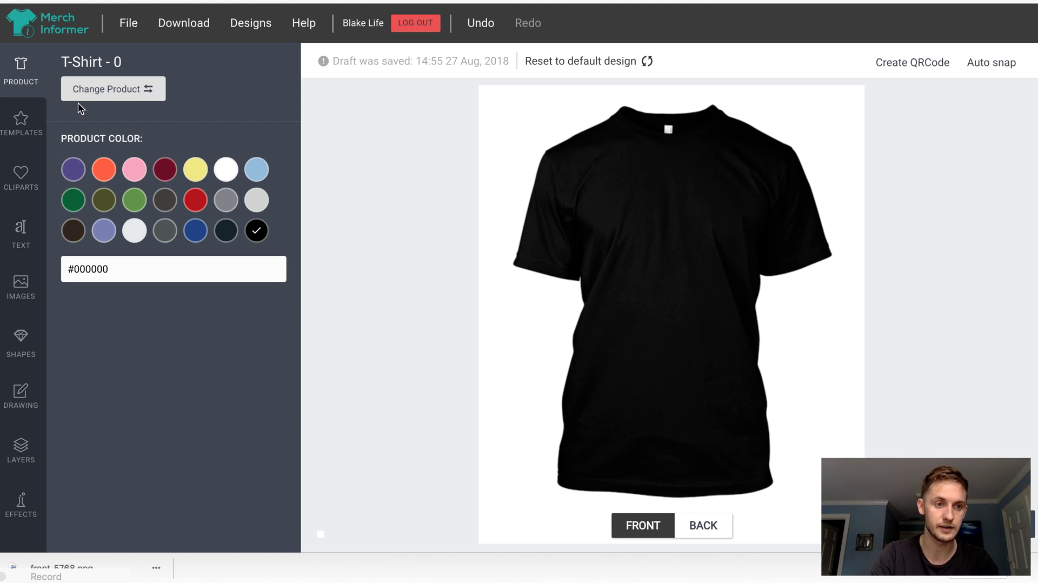
# - Add a text element in the Londrina Solid font to the shirt front, reading "TEACHER"
pyautogui.click(23, 240)
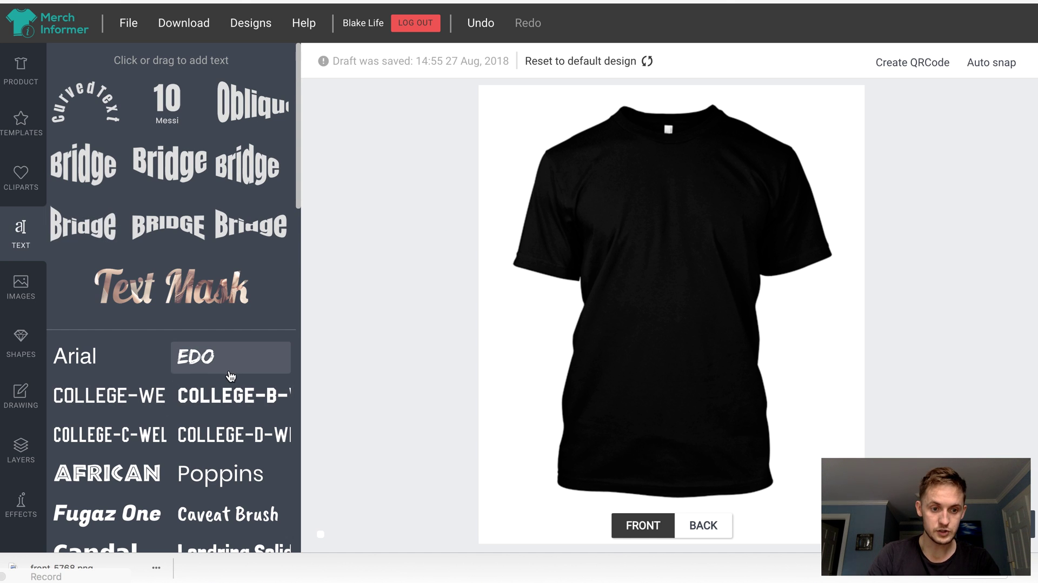
pyautogui.scroll(-3, 231, 368)
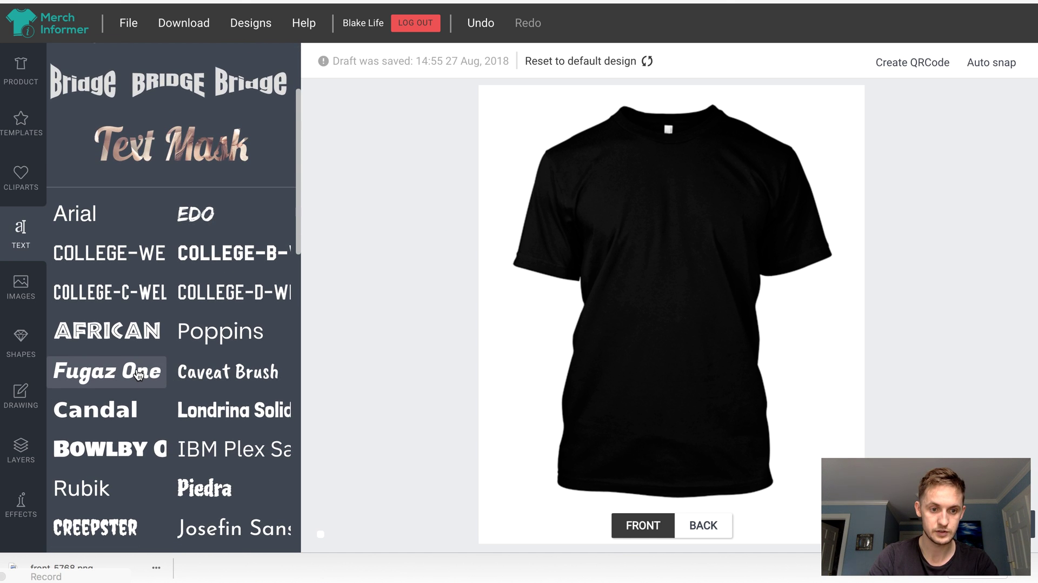
pyautogui.click(235, 409)
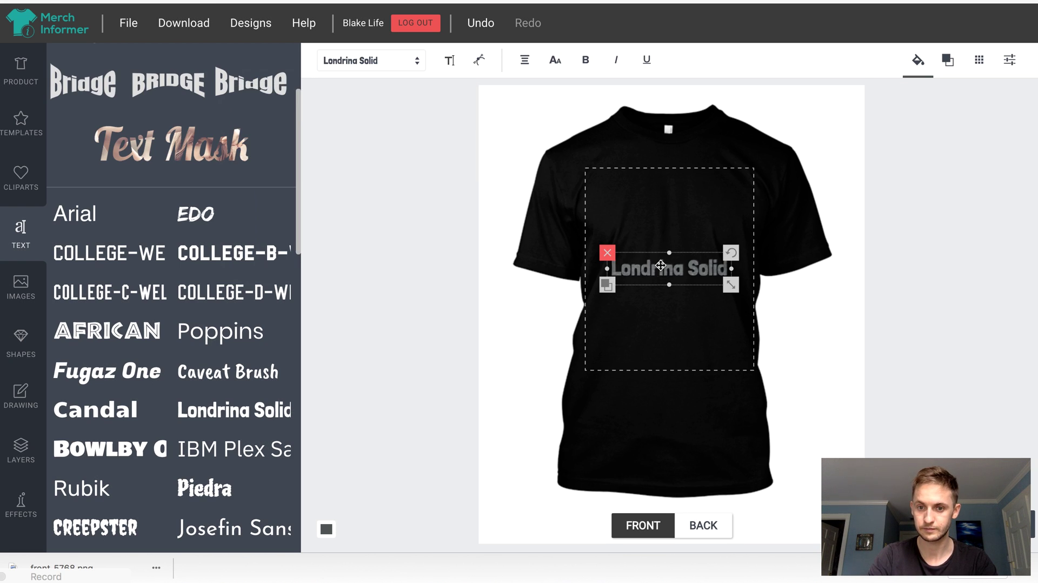
pyautogui.doubleClick(661, 265)
pyautogui.write('TEACHER')
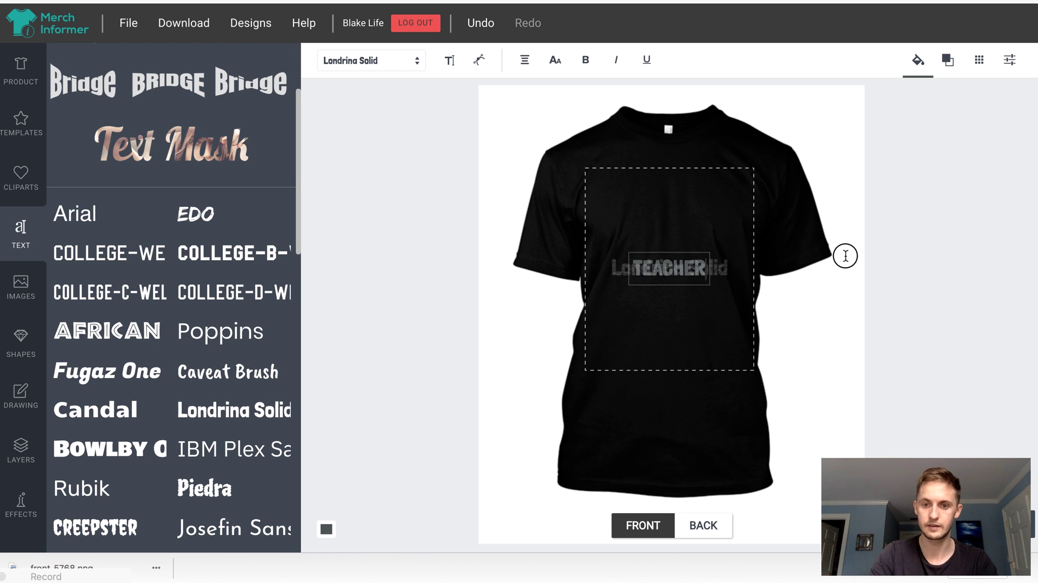
pyautogui.click(846, 256)
# - Remove the texture effect from the design and set the "TEACHER" text colour to white
pyautogui.click(21, 503)
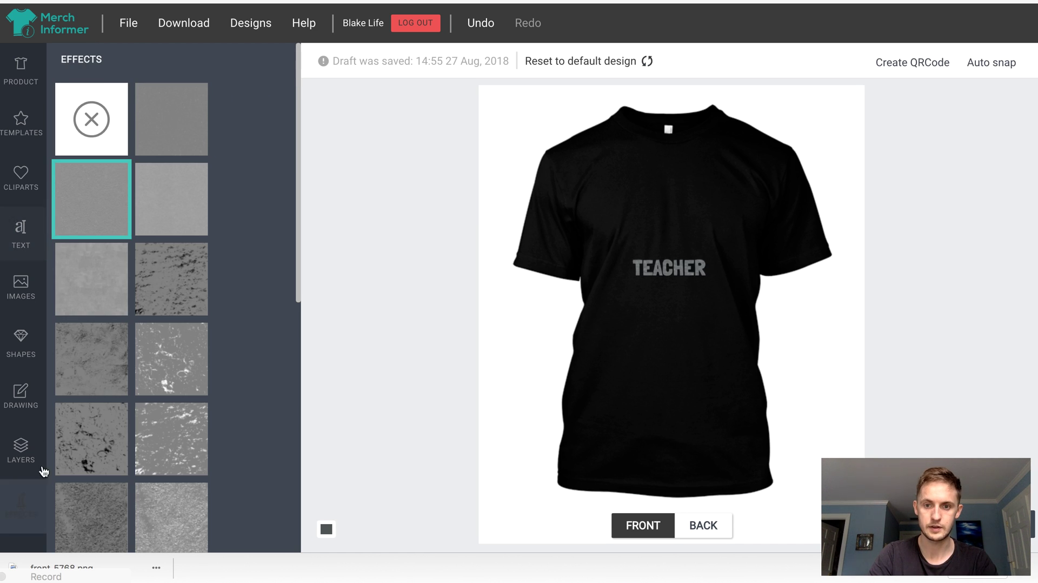
pyautogui.click(100, 113)
pyautogui.click(673, 270)
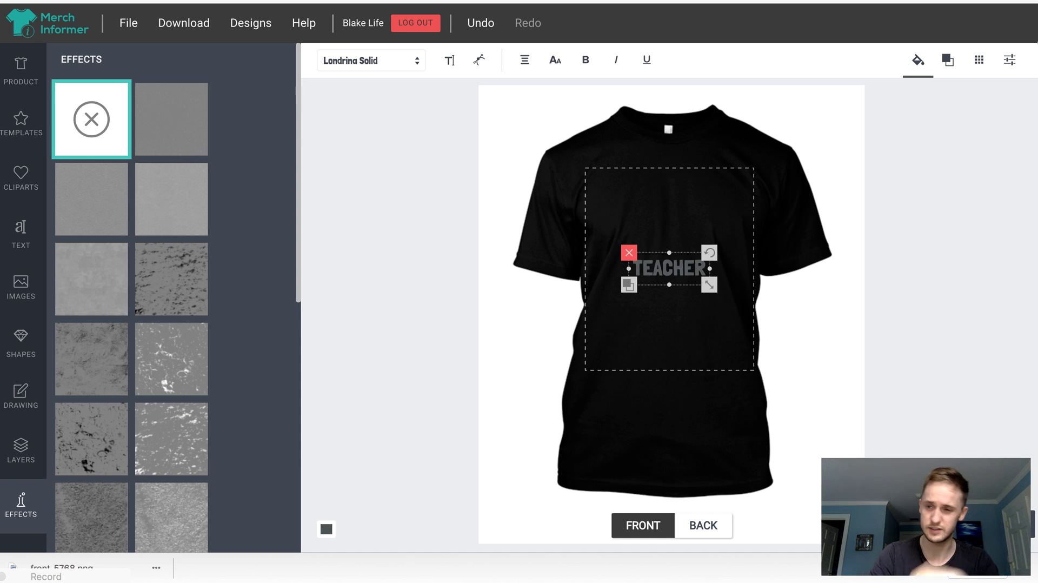
pyautogui.click(918, 59)
pyautogui.click(868, 173)
pyautogui.click(772, 335)
# - Enlarge the "TEACHER" text and move it up to the shirt's upper chest
pyautogui.click(669, 268)
pyautogui.moveTo(707, 295); pyautogui.dragTo(738, 295)
pyautogui.moveTo(703, 265); pyautogui.dragTo(703, 198)
pyautogui.click(830, 218)
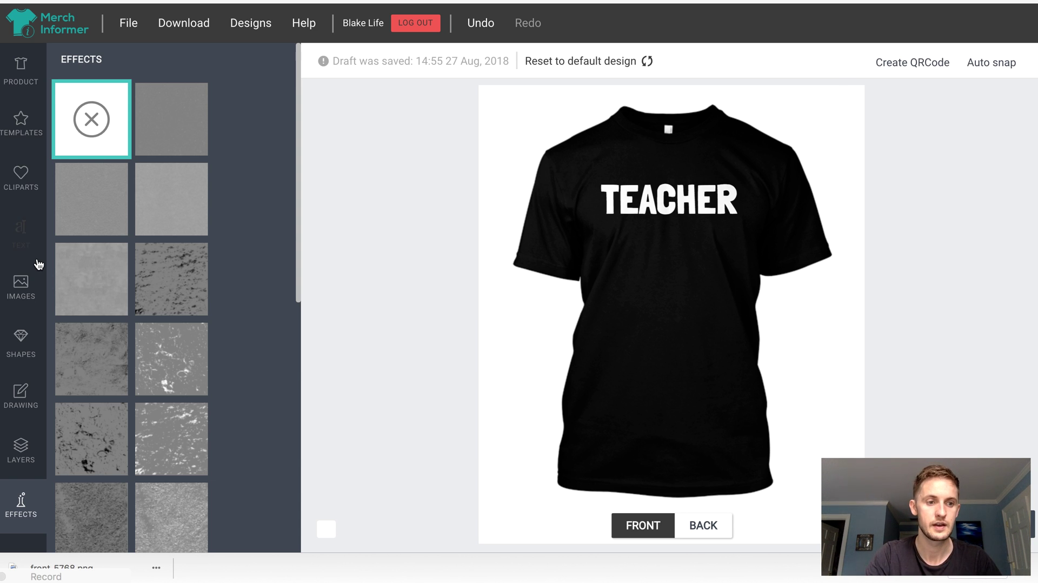
# - Search the image resources for "APPLE"
pyautogui.click(21, 295)
pyautogui.doubleClick(102, 107)
pyautogui.write('APPLE')
pyautogui.press('Return')
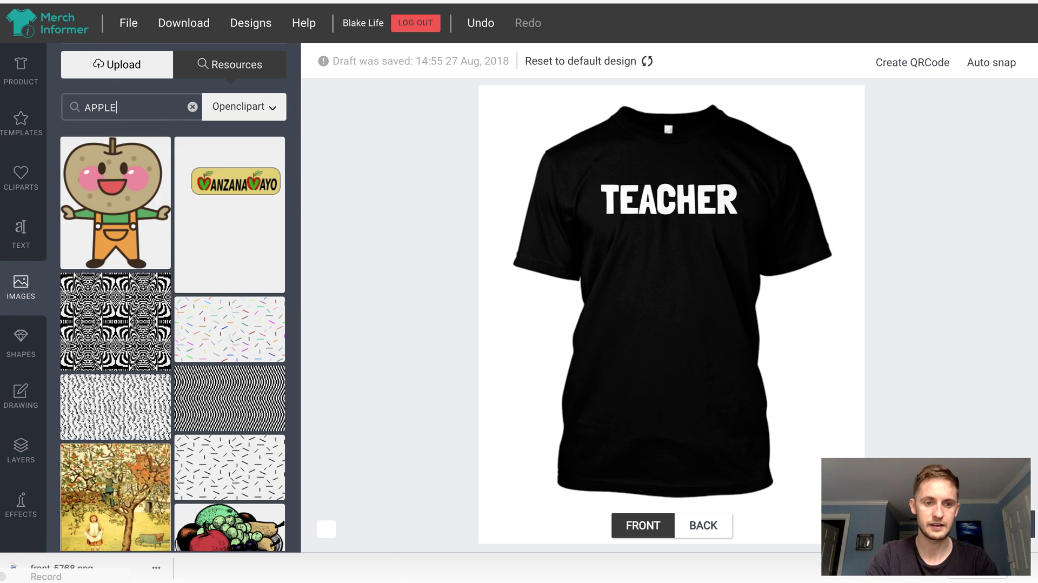
# - Add the hand-drawn red apple with the green leaf to the shirt and shrink it to a small graphic
pyautogui.scroll(-15, 213, 241)
pyautogui.scroll(-10, 214, 241)
pyautogui.scroll(5, 214, 241)
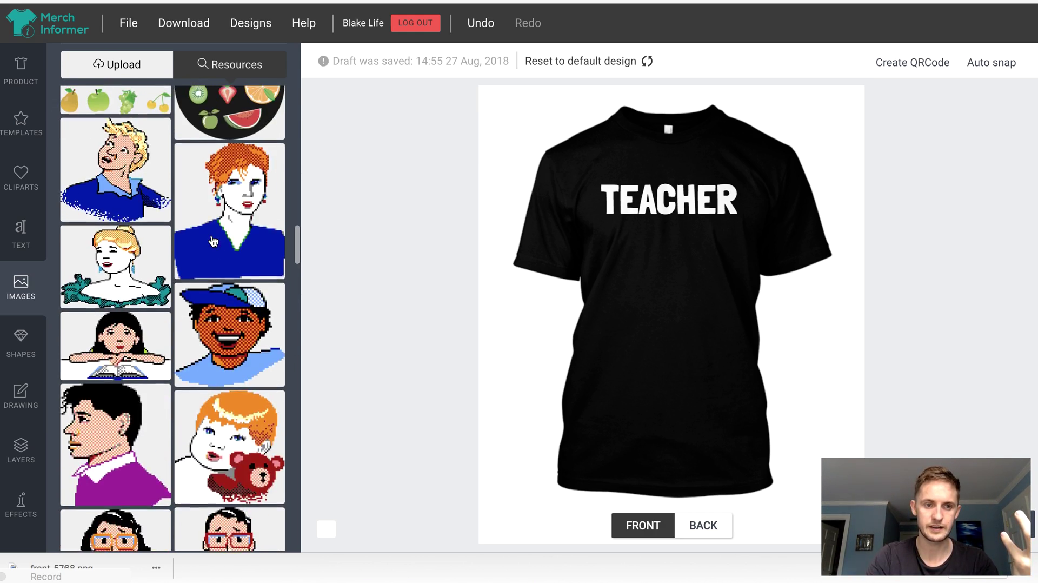
pyautogui.scroll(-8, 214, 241)
pyautogui.scroll(1, 222, 317)
pyautogui.scroll(8, 230, 335)
pyautogui.scroll(10, 230, 335)
pyautogui.click(231, 259)
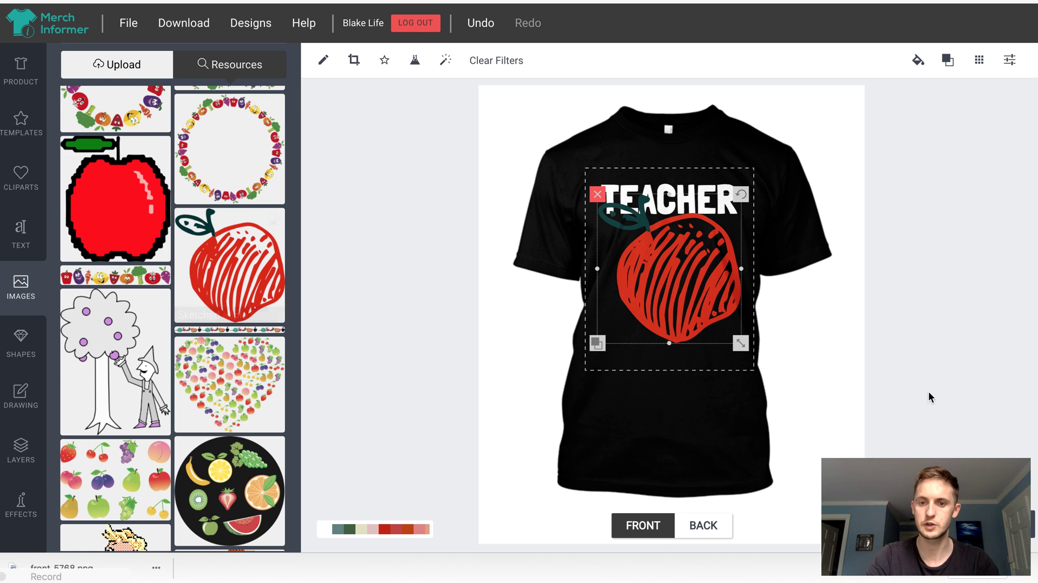
pyautogui.moveTo(741, 342)
pyautogui.mouseDown()
pyautogui.moveTo(679, 283)
pyautogui.moveTo(683, 315)
pyautogui.mouseUp()
# - Move the "TEACHER" text down and add the line "SPED" above it in the same text element
pyautogui.moveTo(697, 200); pyautogui.dragTo(700, 231)
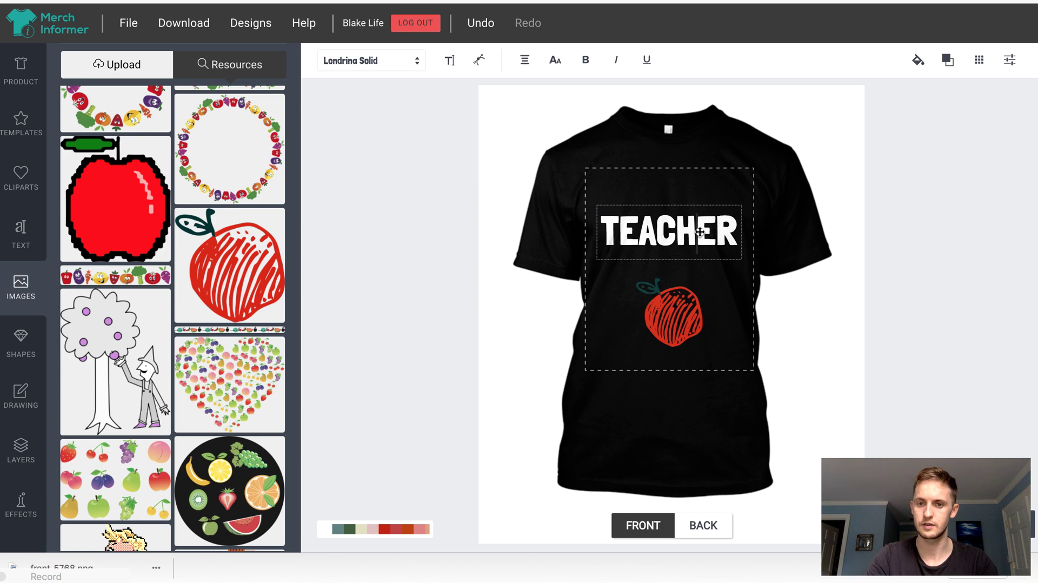
pyautogui.doubleClick(698, 248)
pyautogui.write('Sped')
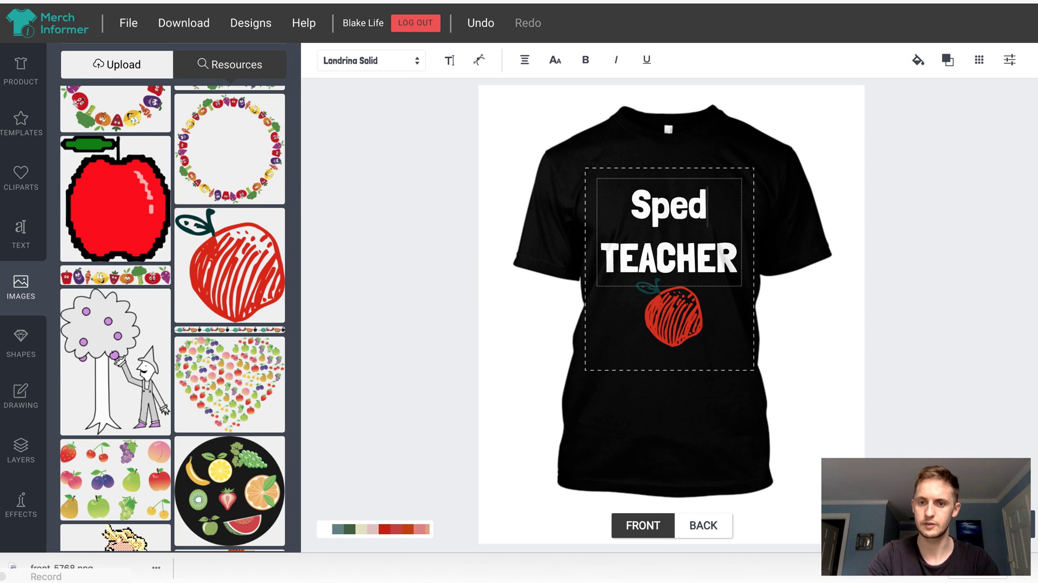
pyautogui.press('BackSpace')
pyautogui.press('BackSpace')
pyautogui.press('BackSpace')
pyautogui.press('BackSpace')
pyautogui.write('SPED')
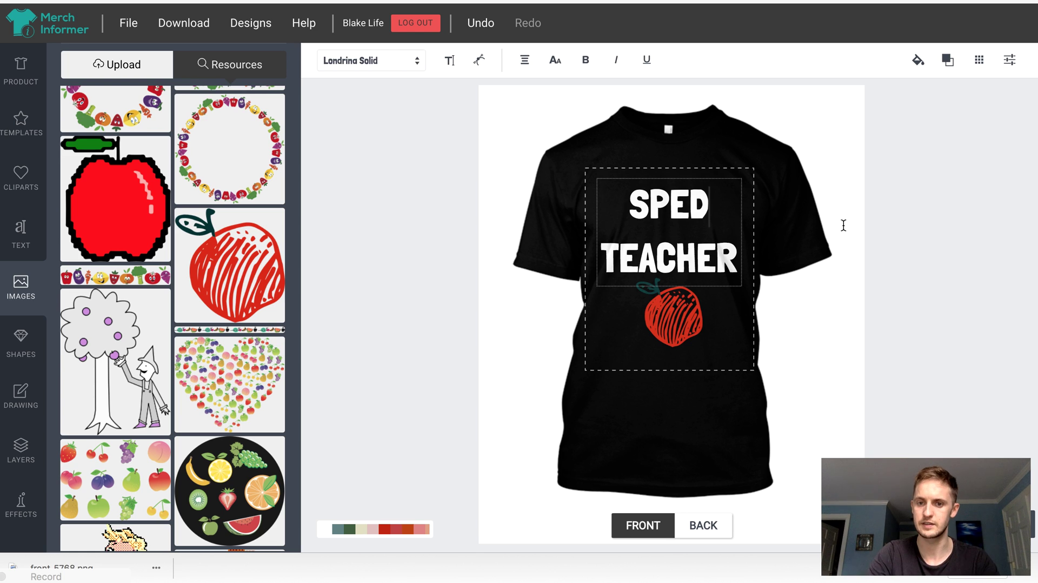
pyautogui.click(841, 225)
# - Set the "SPED TEACHER" text's line height to 8px and move the text up on the shirt
pyautogui.click(677, 223)
pyautogui.click(449, 59)
pyautogui.moveTo(350, 242); pyautogui.dragTo(345, 246)
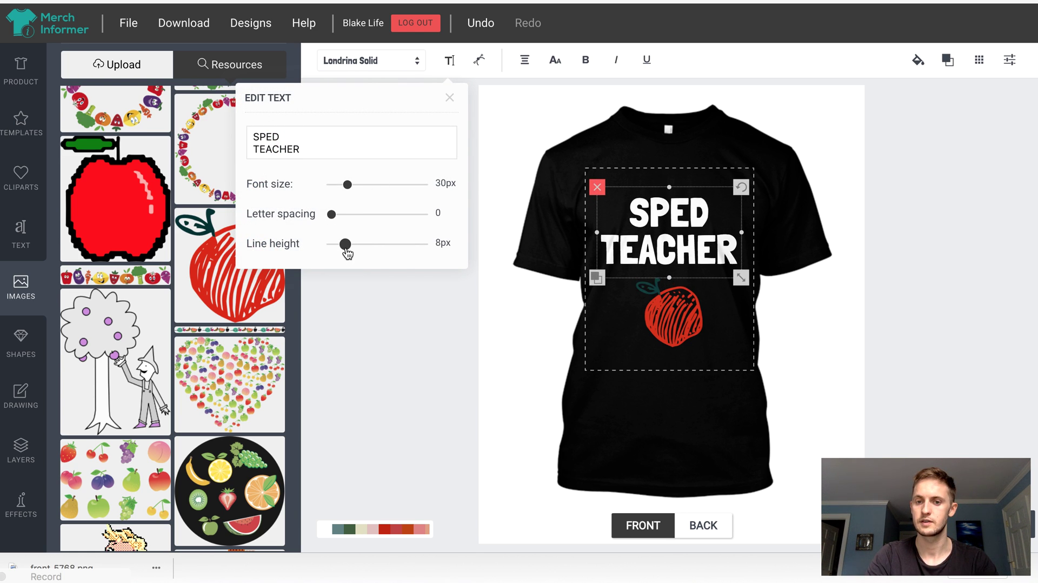
pyautogui.click(707, 244)
pyautogui.moveTo(707, 244); pyautogui.dragTo(706, 227)
pyautogui.click(855, 297)
pyautogui.click(673, 316)
pyautogui.click(670, 216)
# - Apply the fine-grained distress texture from the second row of effects to the design and download it
pyautogui.click(20, 505)
pyautogui.click(116, 192)
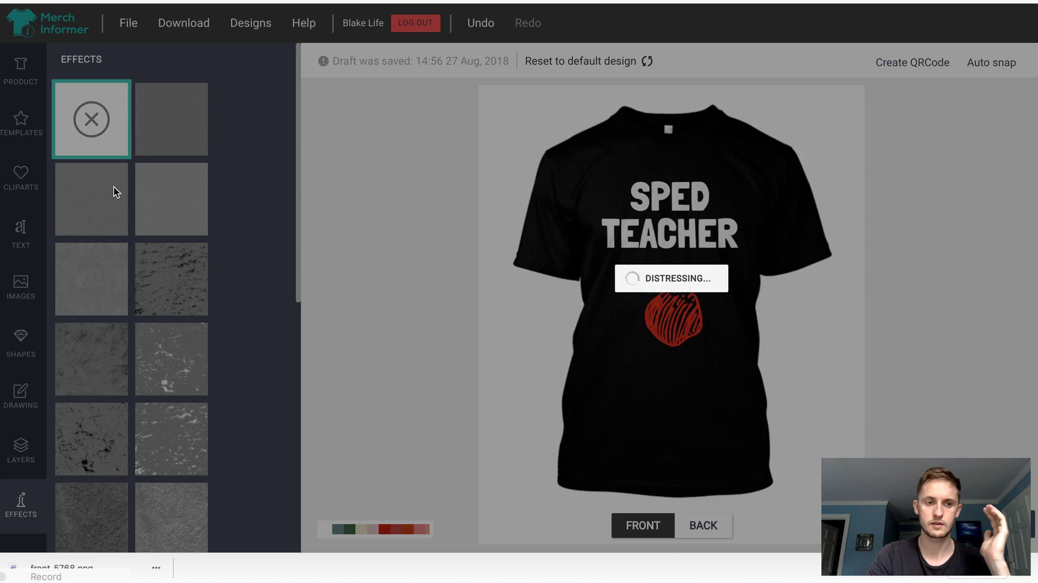
pyautogui.click(196, 24)
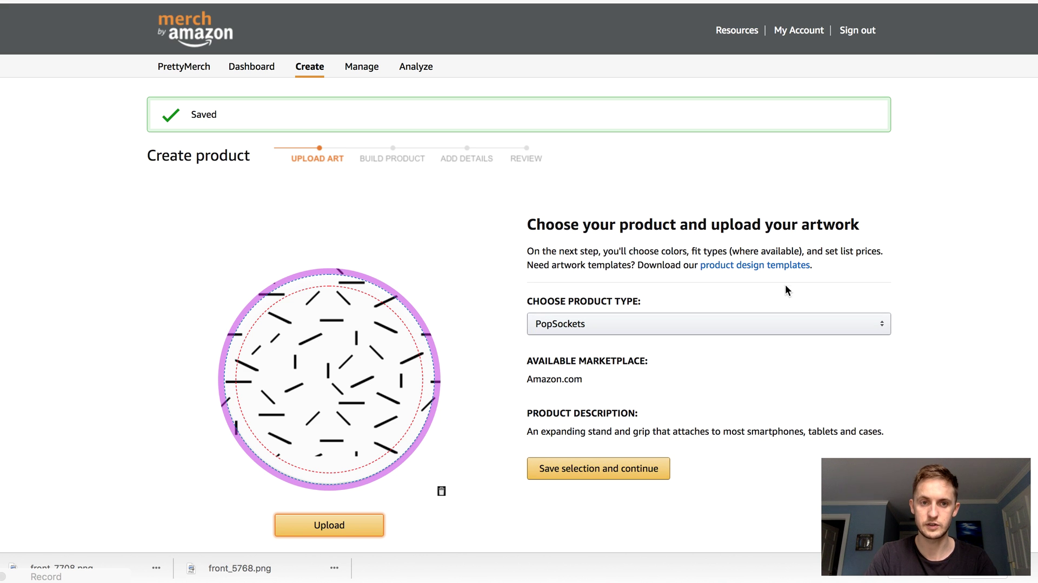
# - Open the Merch by Amazon product creation page in a new tab and upload the SPED TEACHER artwork for the Standard T-Shirt front
pyautogui.press('super+t')
pyautogui.write('UPLOAD')
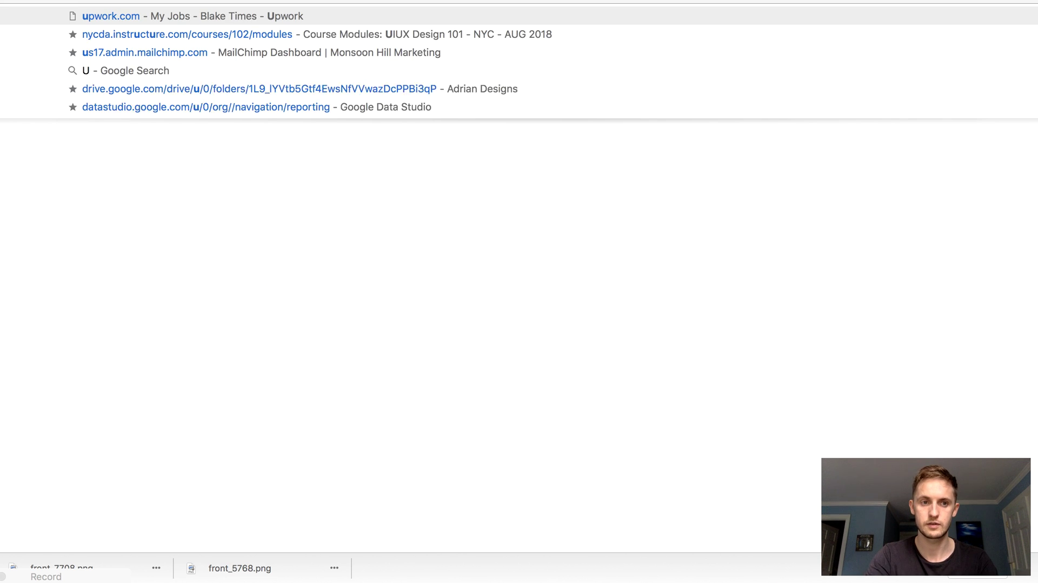
pyautogui.press('Down')
pyautogui.press('Down')
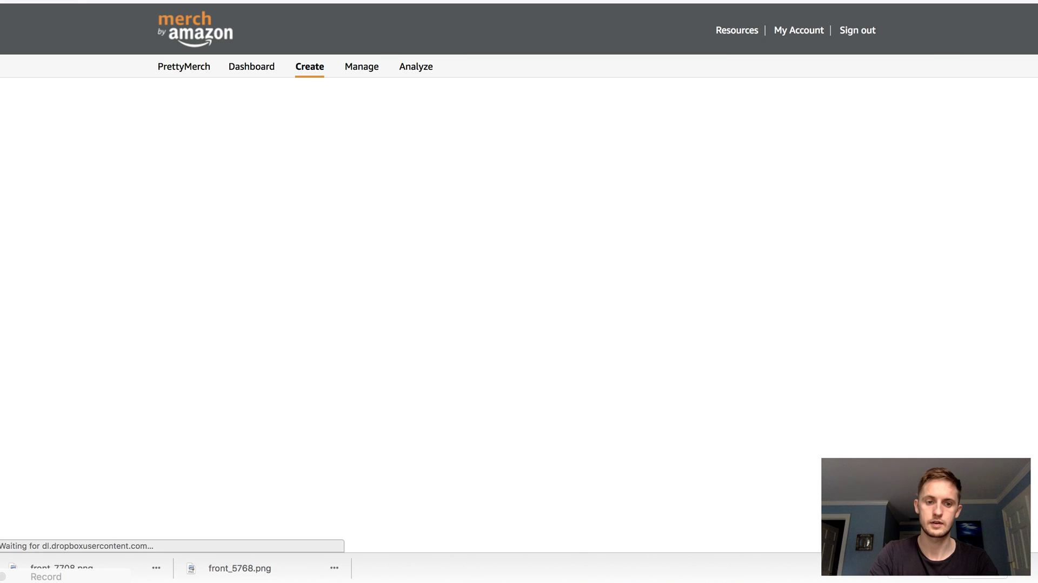
pyautogui.click(300, 440)
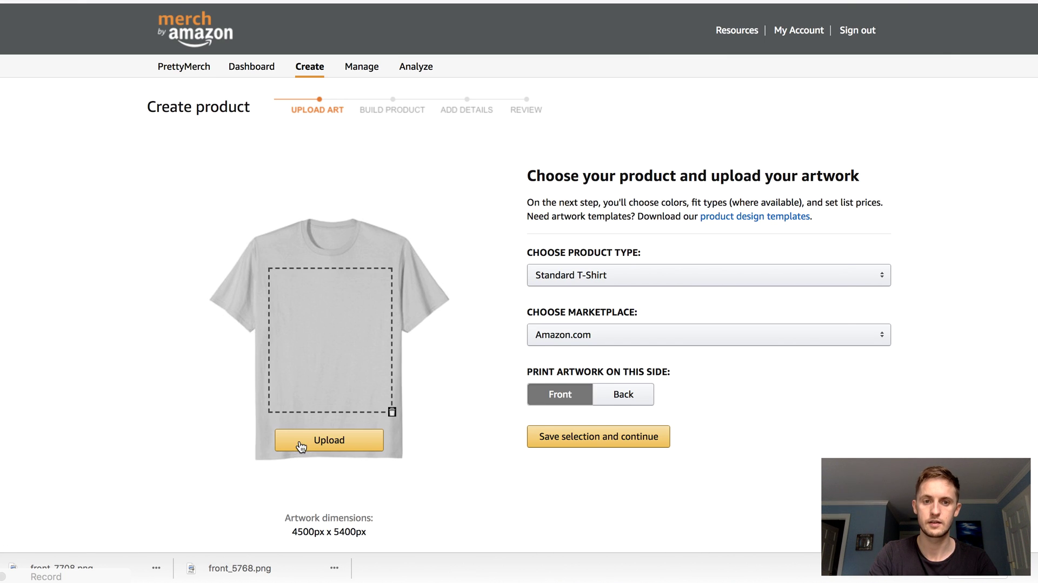
pyautogui.doubleClick(385, 57)
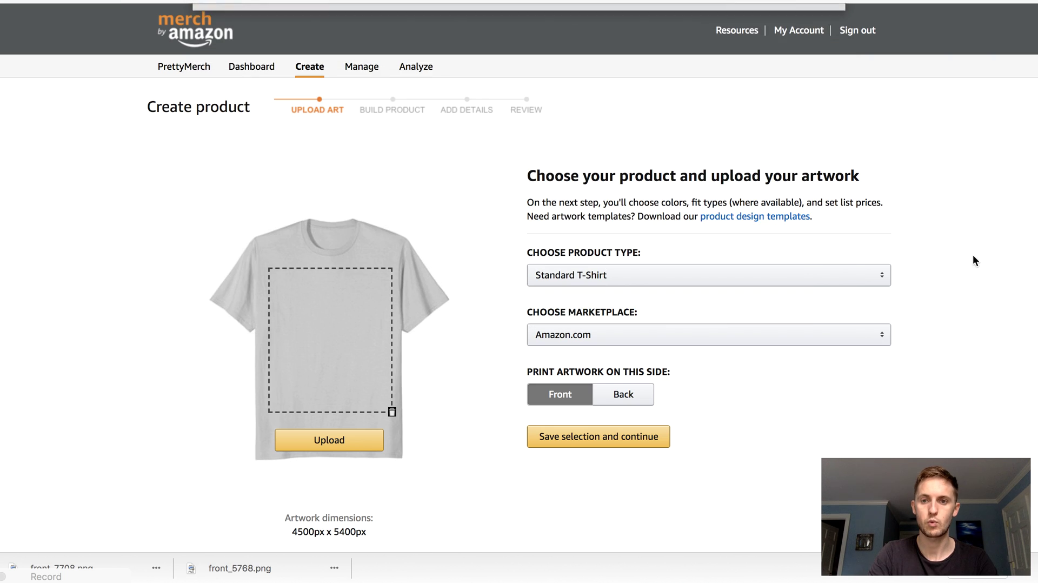
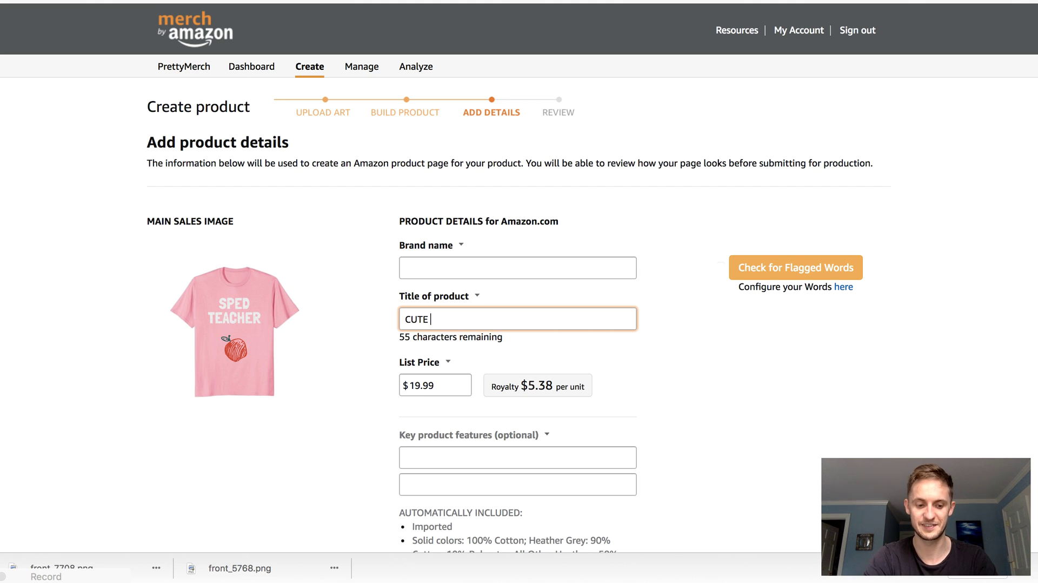
# - Set the T-shirt's product title to "Cute Special Education Teacher T-Shirt Sped Class Gift Tee"
pyautogui.press('super+a')
pyautogui.write('Cute Sp[e')
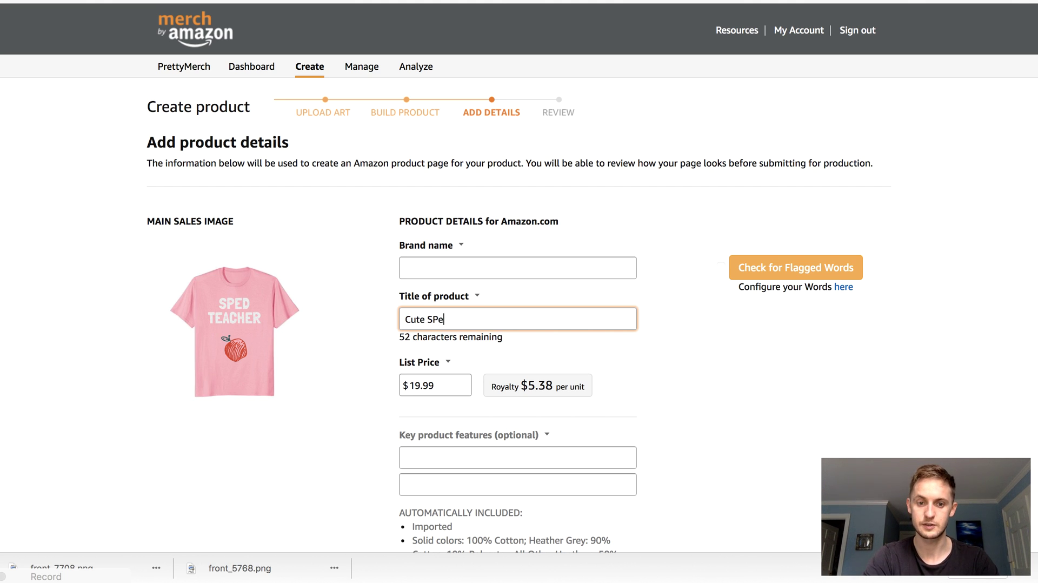
pyautogui.write('cia')
pyautogui.press('super+a')
pyautogui.write('Cute Special Education TEa')
pyautogui.press('BackSpace')
pyautogui.press('BackSpace')
pyautogui.write('each')
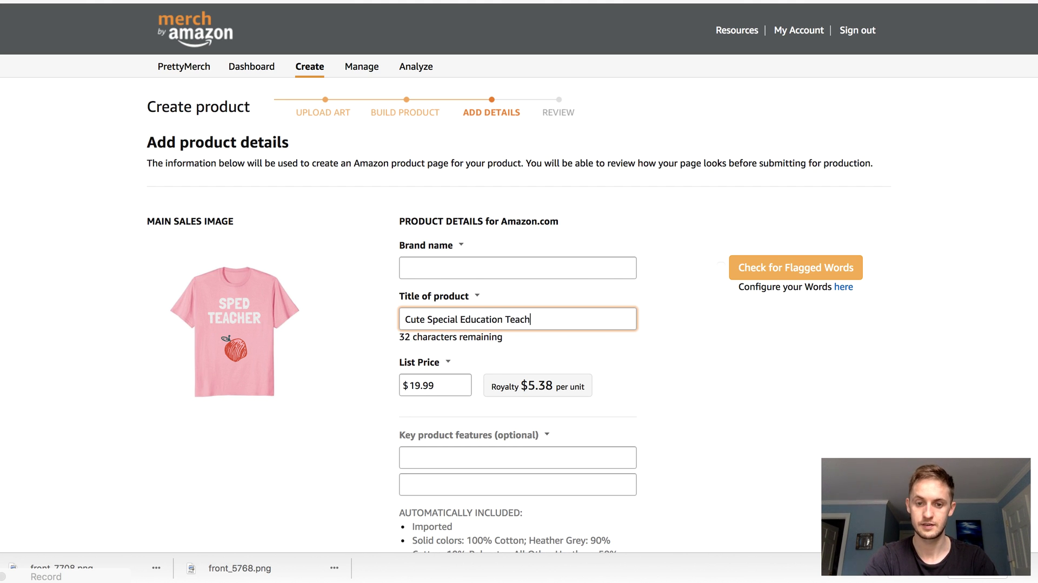
pyautogui.write('er T_Sh')
pyautogui.press('BackSpace')
pyautogui.press('BackSpace')
pyautogui.press('BackSpace')
pyautogui.write('-')
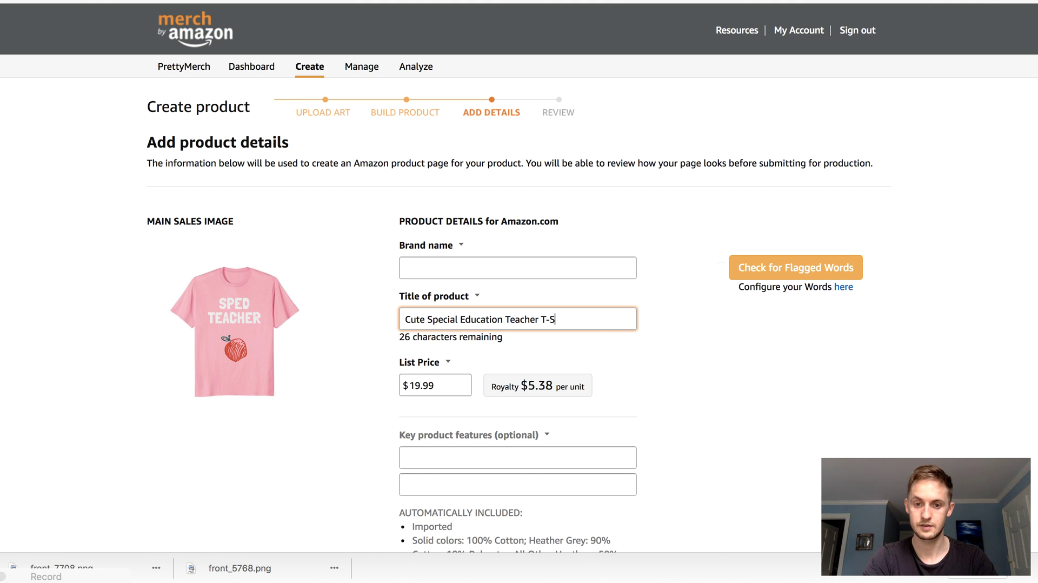
pyautogui.write('Shirt Sped Class Gift Tee')
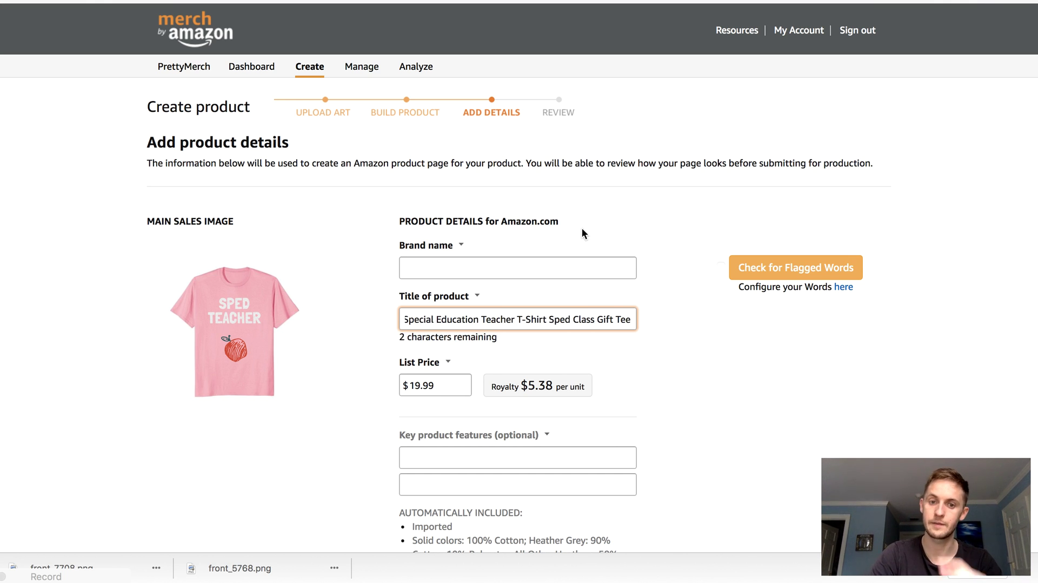
# - Enter "SPED Love Apparel" as the T-shirt's brand name
pyautogui.click(568, 271)
pyautogui.click(737, 359)
pyautogui.click(571, 268)
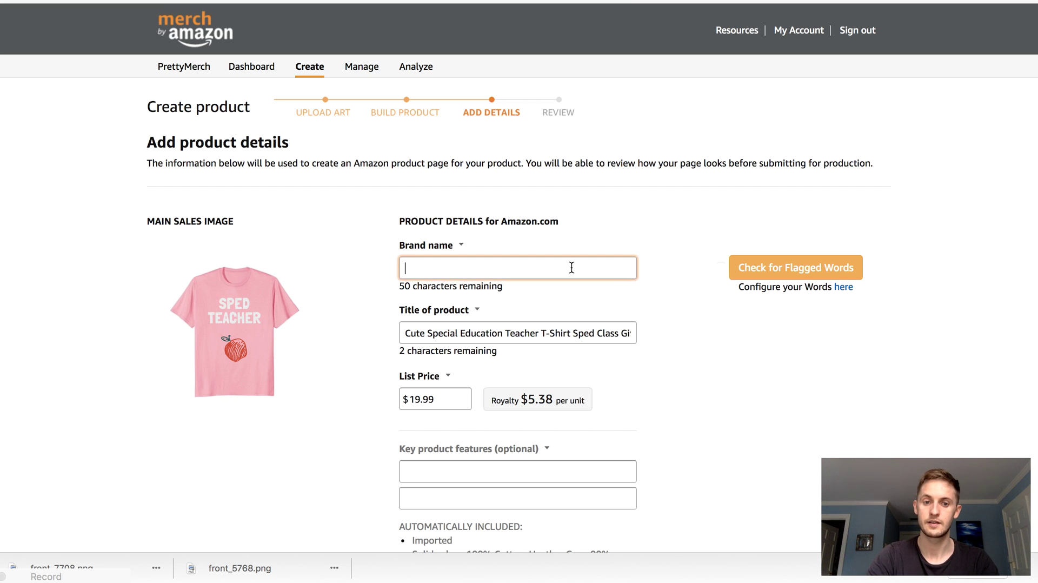
pyautogui.write('Spe')
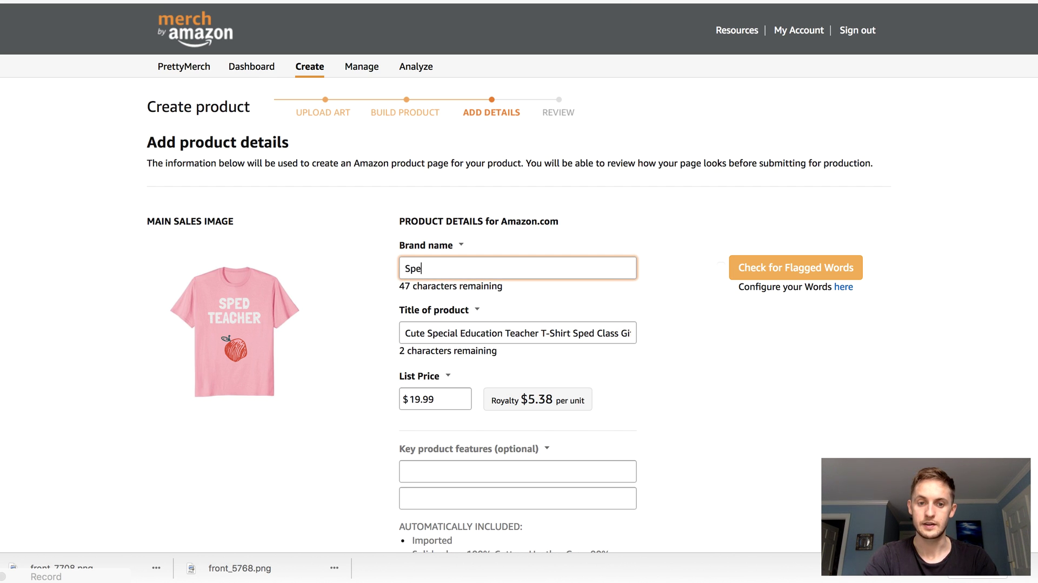
pyautogui.write('PED Love Apparel')
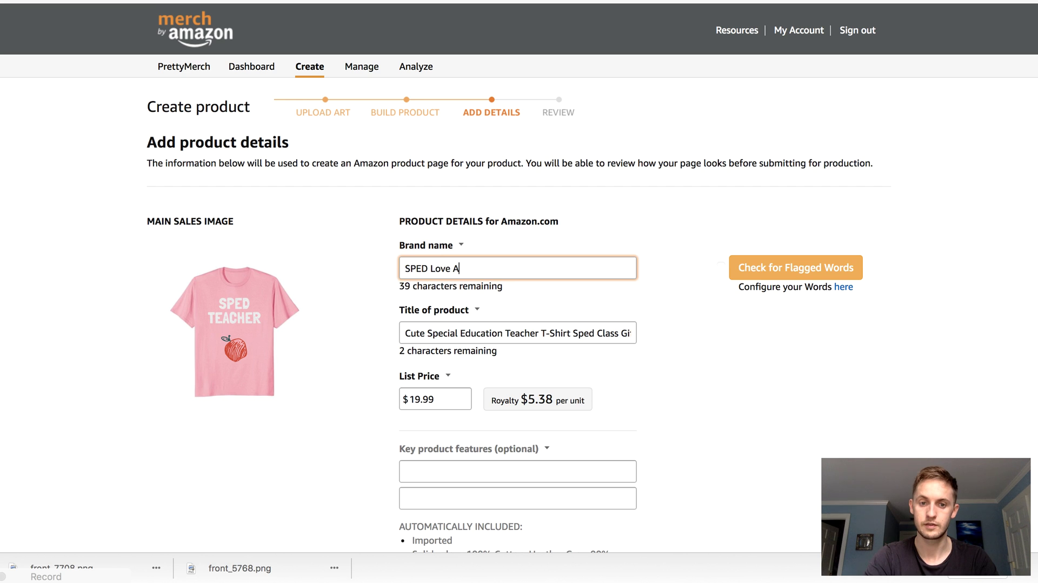
pyautogui.click(681, 355)
# - Lower the T-shirt's list price to $14.99
pyautogui.scroll(-3, 694, 385)
pyautogui.scroll(-3, 694, 385)
pyautogui.click(424, 236)
pyautogui.press('Down')
pyautogui.press('Down')
pyautogui.press('Down')
pyautogui.press('Down')
pyautogui.press('Down')
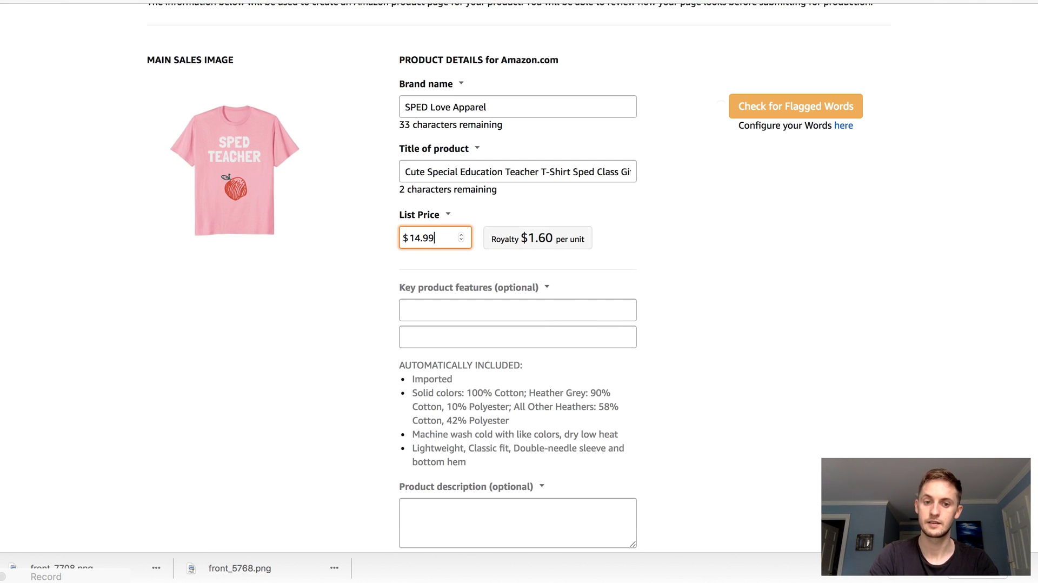
# - Enter "A gift for teachers who teach special education." as the T-shirt's first key product feature
pyautogui.click(586, 317)
pyautogui.write('A great')
pyautogui.press('BackSpace')
pyautogui.press('BackSpace')
pyautogui.press('BackSpace')
pyautogui.press('BackSpace')
pyautogui.press('BackSpace')
pyautogui.press('BackSpace')
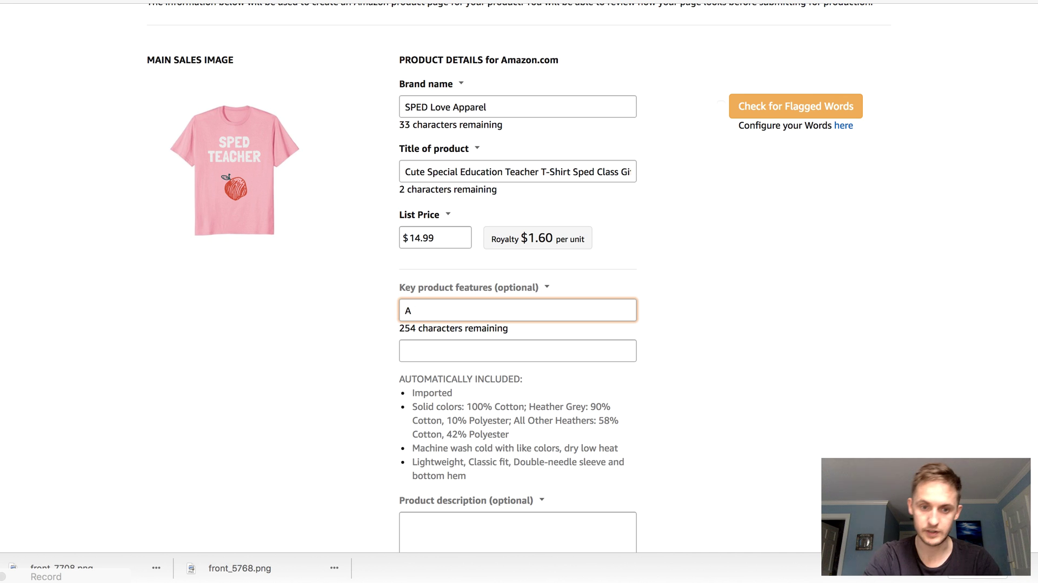
pyautogui.write('g')
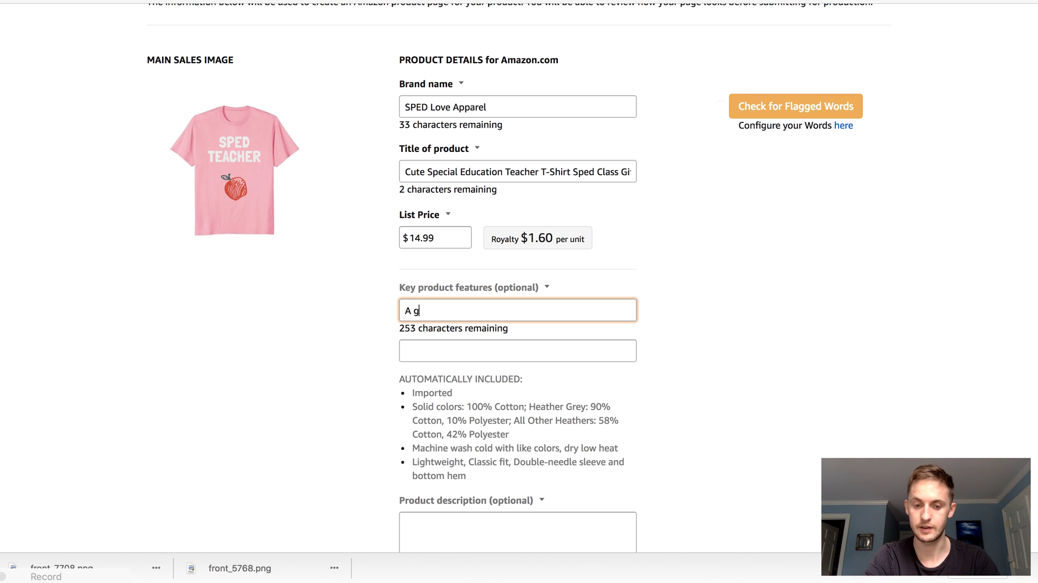
pyautogui.write('ift for teachers wh')
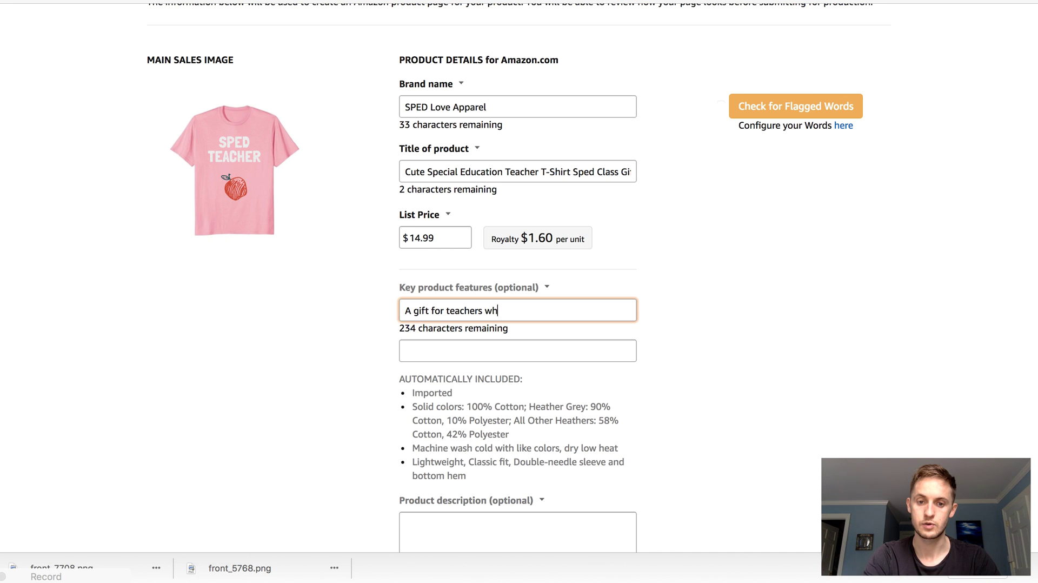
pyautogui.write('o teach special education.')
pyautogui.click(738, 329)
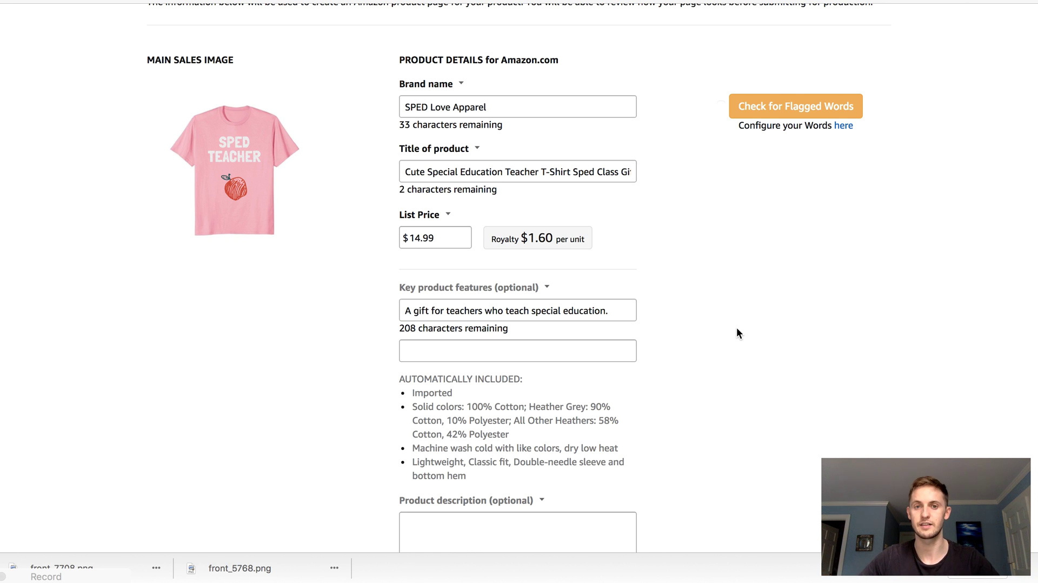
# - Switch to the PopSocket listing's product details and enter "PATTERNS & TEXTURES" as the brand name
pyautogui.scroll(-3, 738, 332)
pyautogui.click(538, 504)
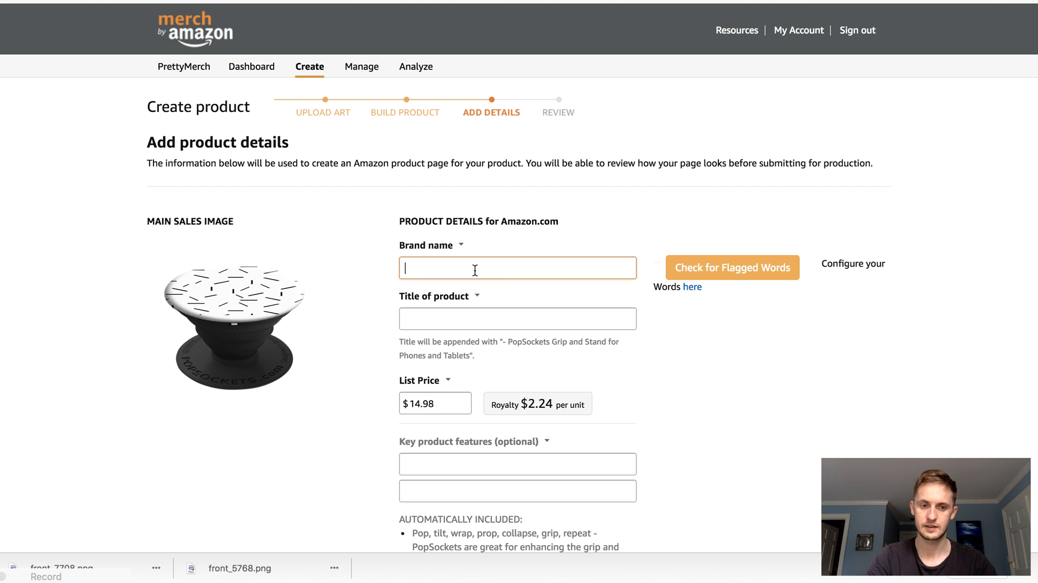
pyautogui.click(475, 268)
pyautogui.write('PATTERNS & TEXTURES')
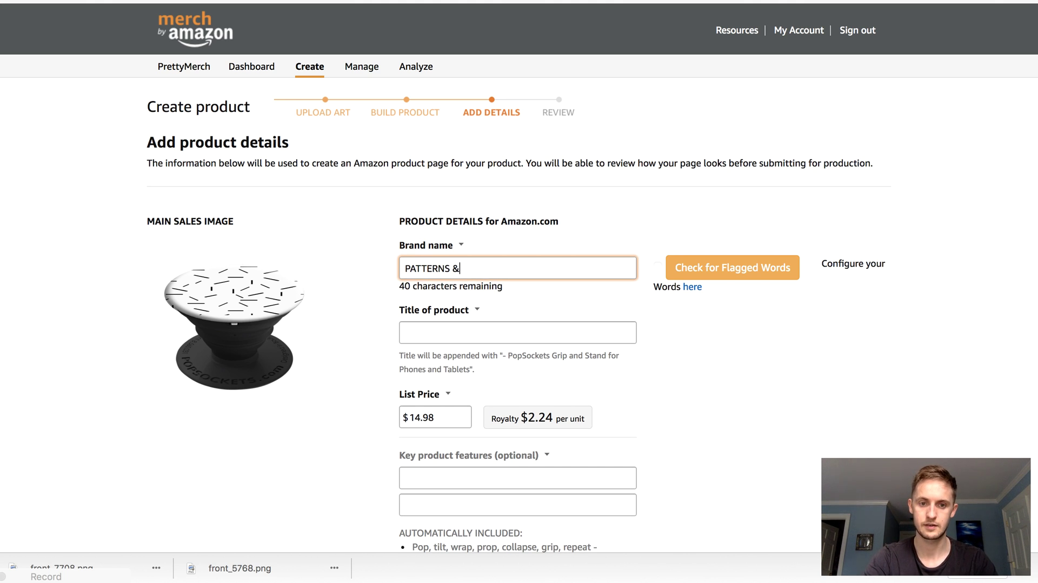
# - Enter "Cool Black White Dots Sticks Abstract Pattern Design Gift" as the PopSocket's product title
pyautogui.click(534, 334)
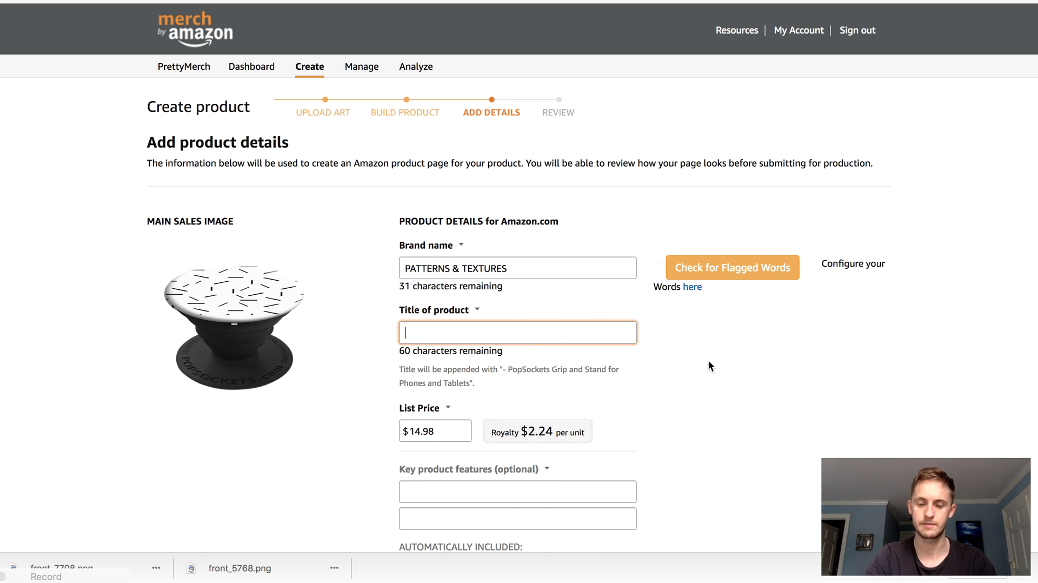
pyautogui.write('Cu')
pyautogui.press('BackSpace')
pyautogui.write('ool ')
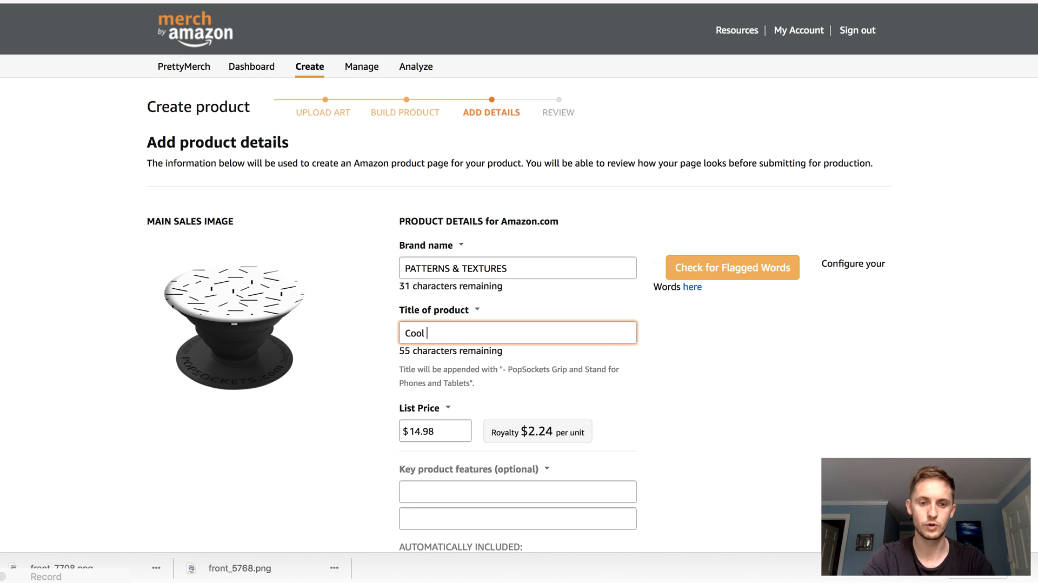
pyautogui.write('Black White Dots ')
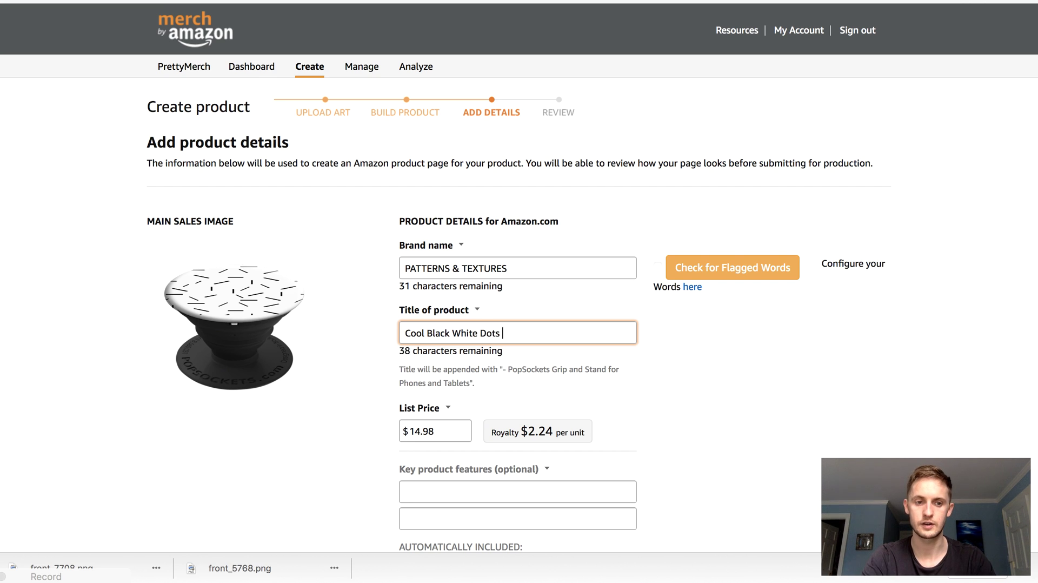
pyautogui.write('Sticks Abstract Pattern Design')
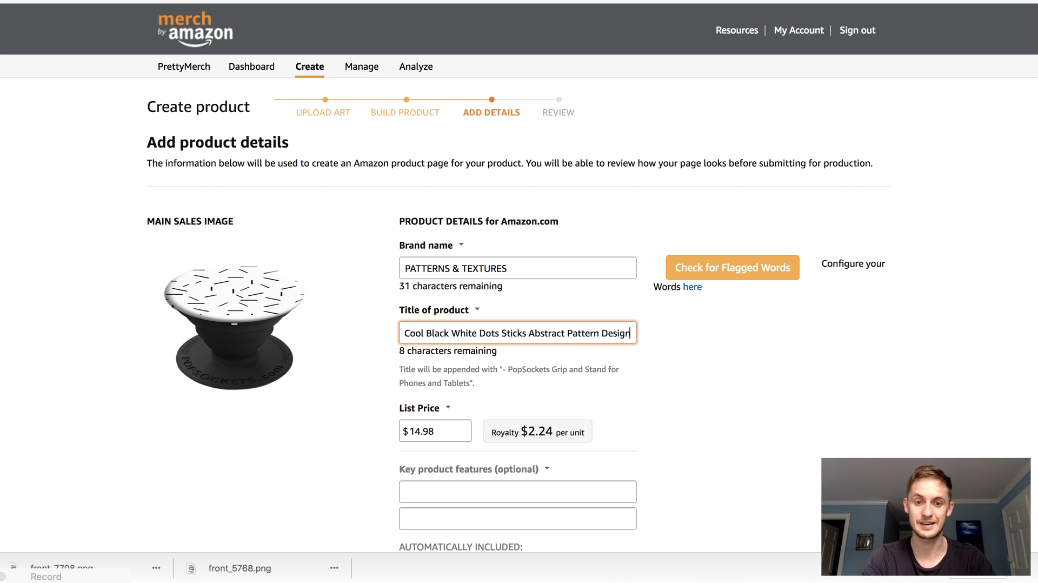
pyautogui.write(' Gift Id')
pyautogui.press('BackSpace')
pyautogui.press('BackSpace')
pyautogui.press('BackSpace')
pyautogui.click(804, 382)
pyautogui.scroll(-3, 805, 378)
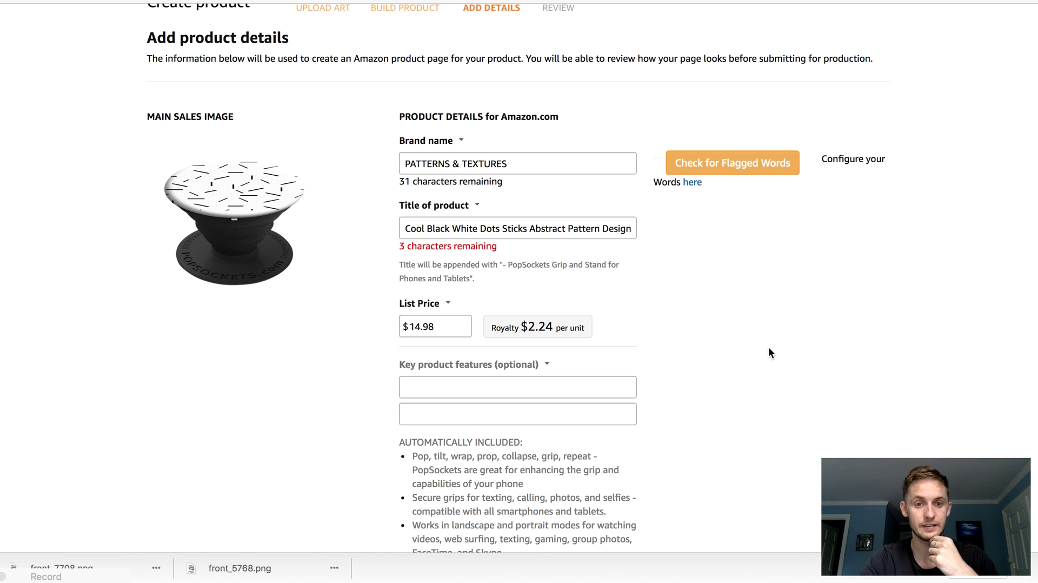
pyautogui.tripleClick(534, 236)
pyautogui.click(563, 236)
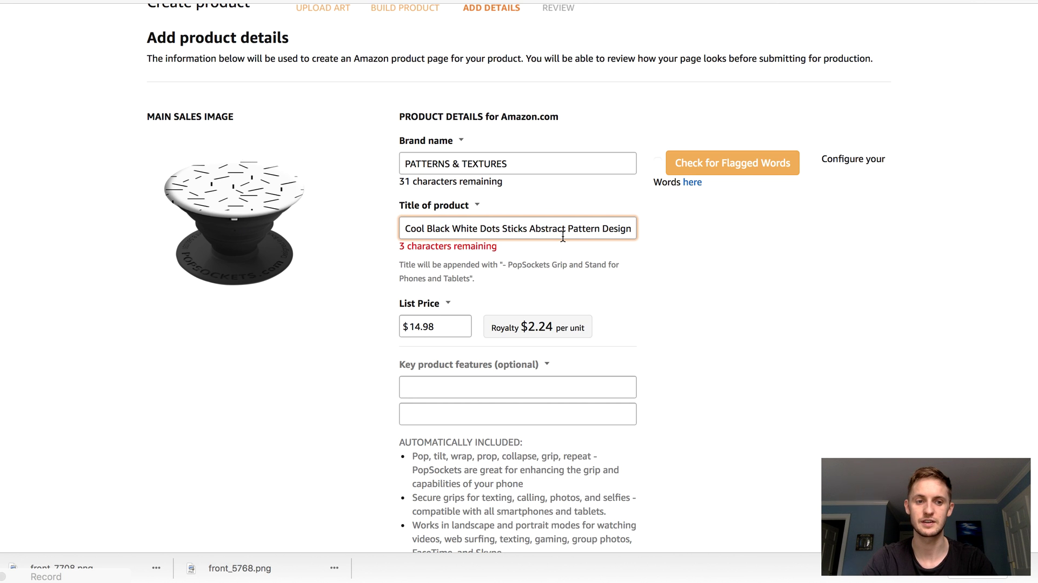
pyautogui.scroll(-4, 706, 347)
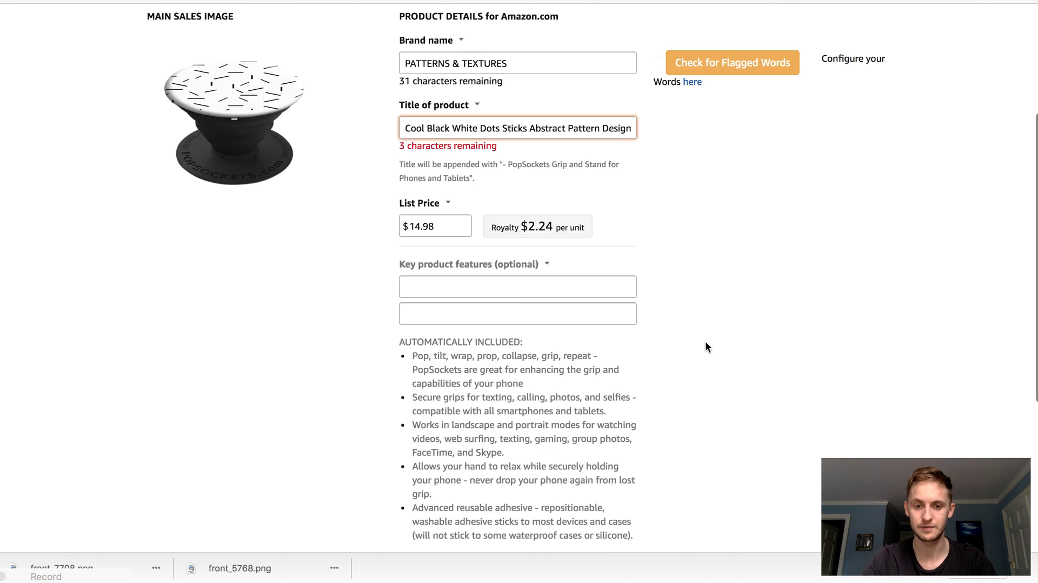
# - Continue the PopSocket listing to its review stage, and submit the special education teacher T-shirt listing for public sale on Amazon
pyautogui.click(530, 546)
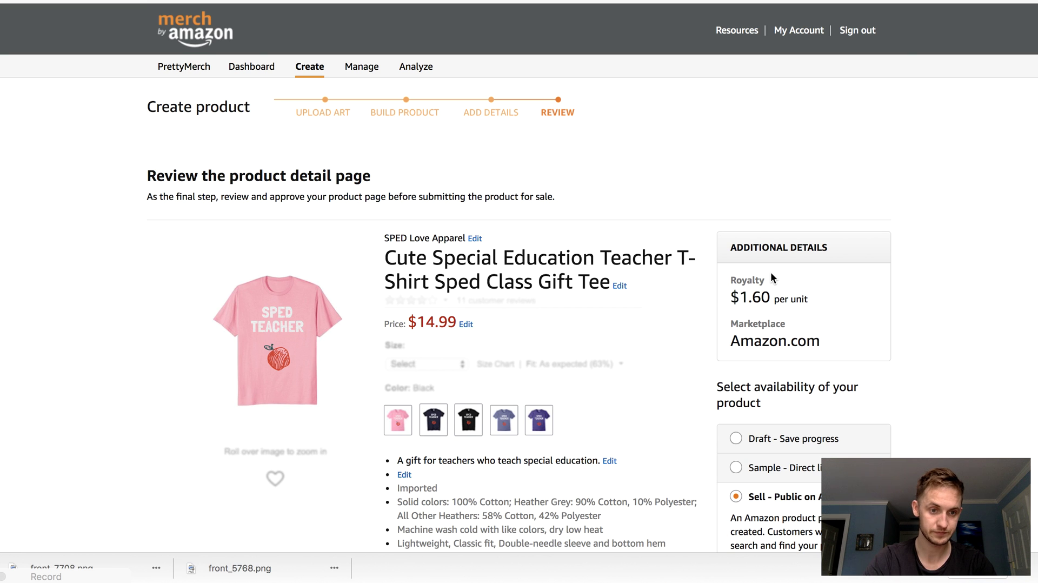
pyautogui.scroll(-1, 771, 278)
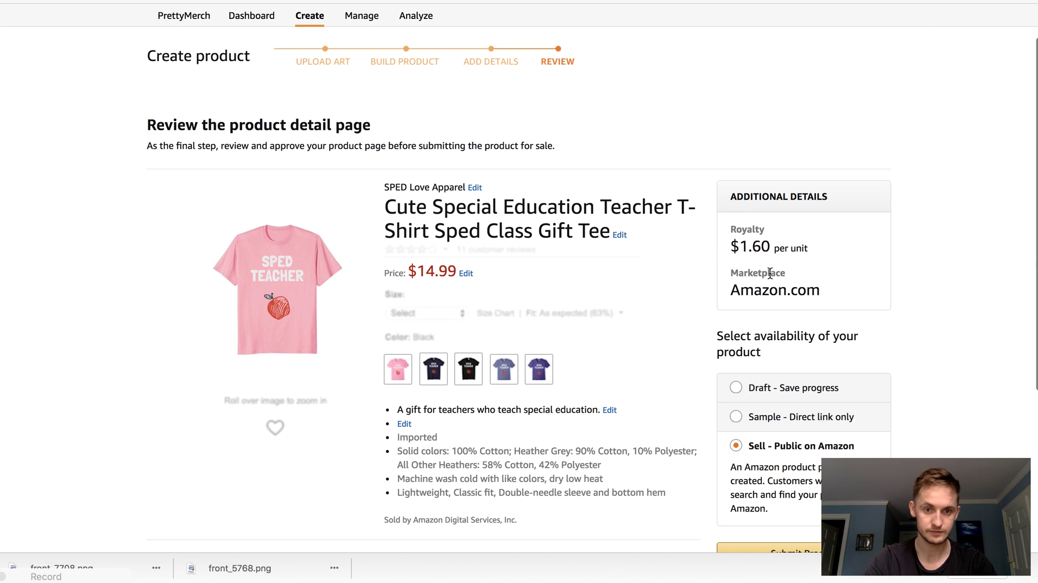
pyautogui.scroll(-2, 734, 245)
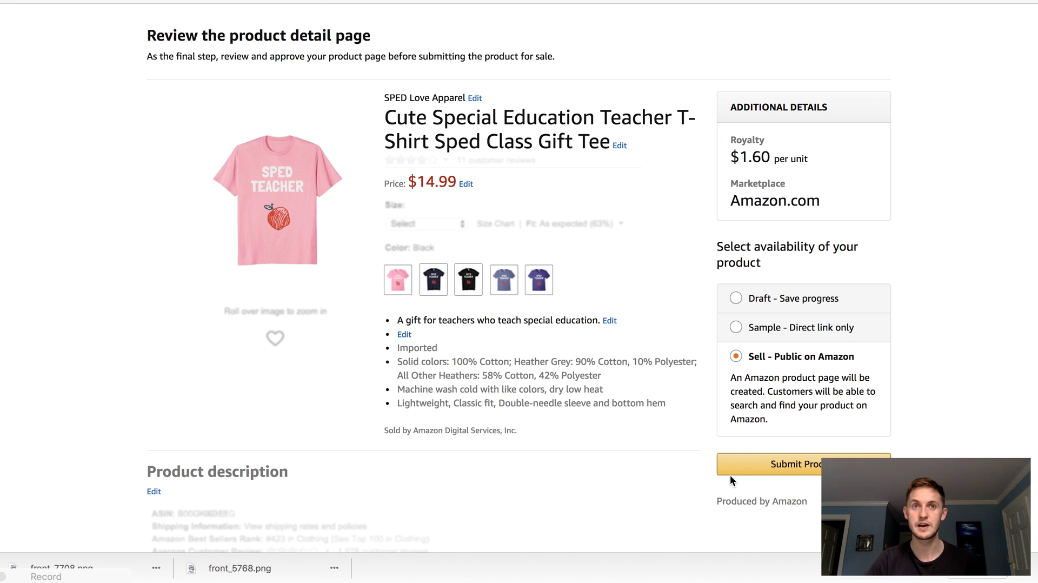
pyautogui.click(773, 471)
pyautogui.click(495, 335)
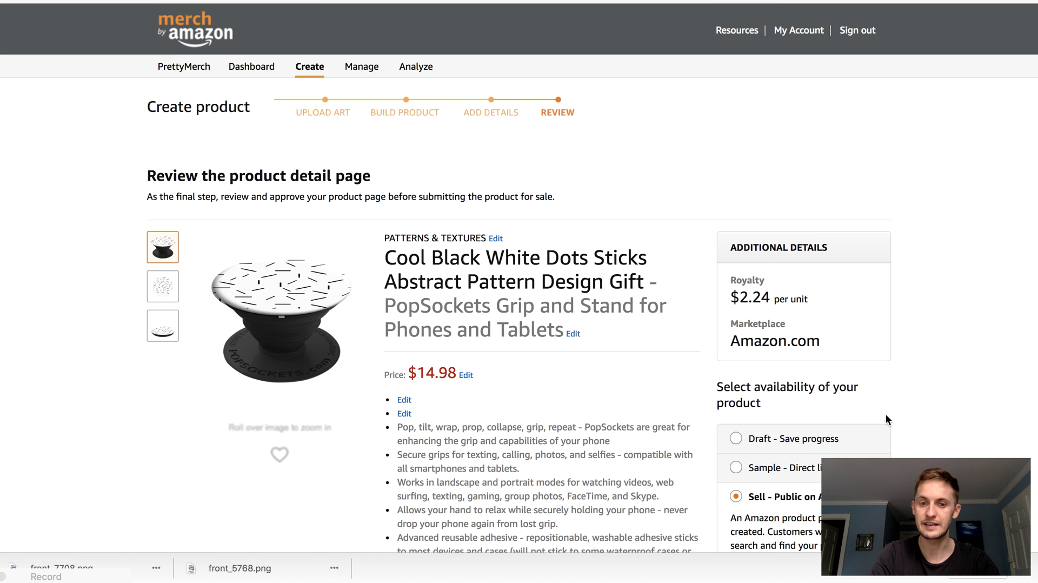
# - Submit the black-and-white abstract pattern PopSocket listing for public sale on Amazon
pyautogui.scroll(-5, 887, 417)
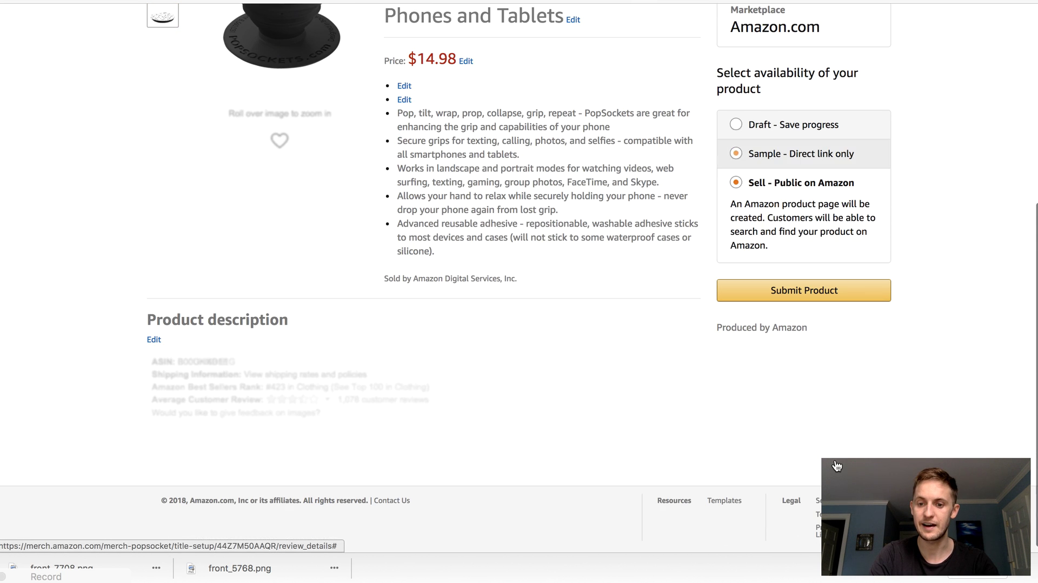
pyautogui.click(752, 298)
pyautogui.click(493, 336)
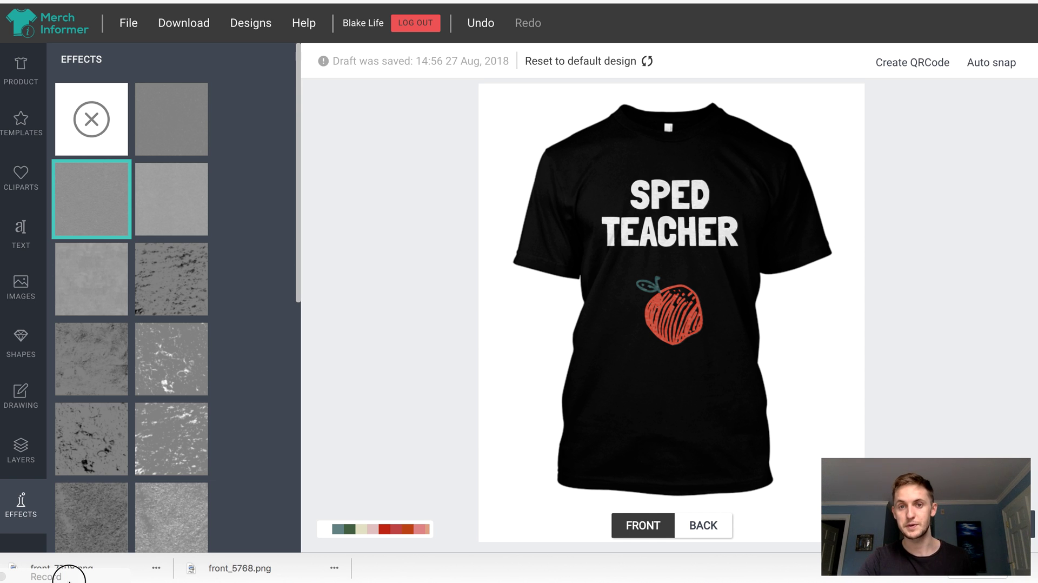
pyautogui.click(76, 574)
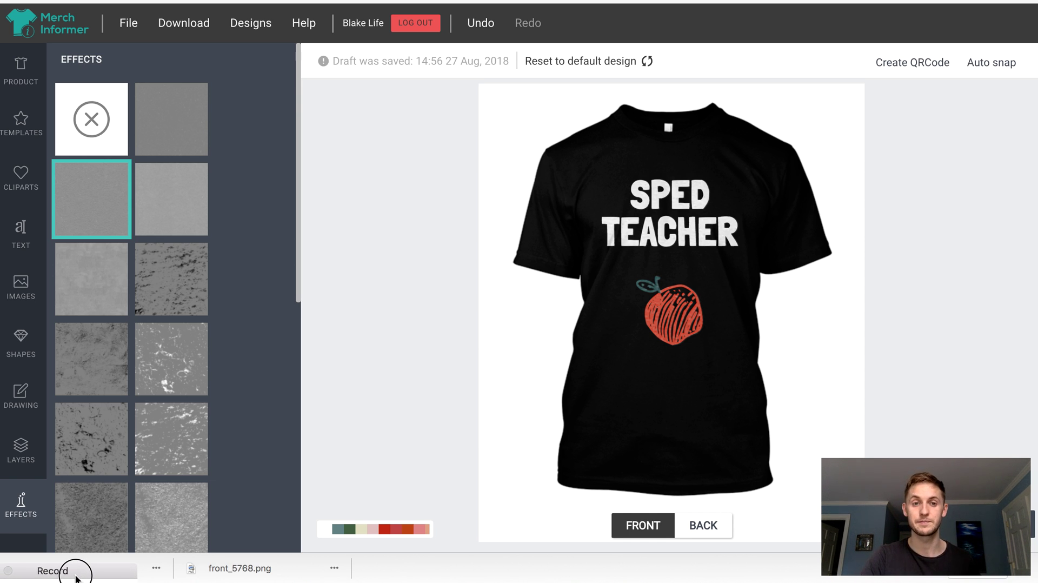